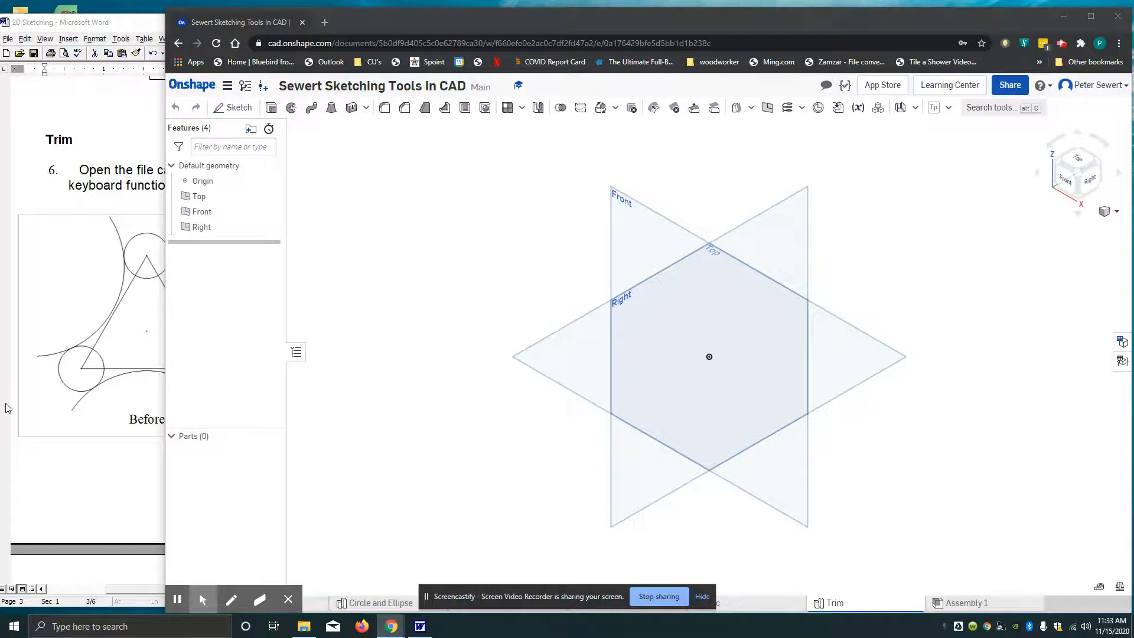
- Check the Trim exercise in the Word document, and start a sketch on the Front plane in Onshape, viewed face-on
{"action": "left_click", "coordinate": [38, 411]}
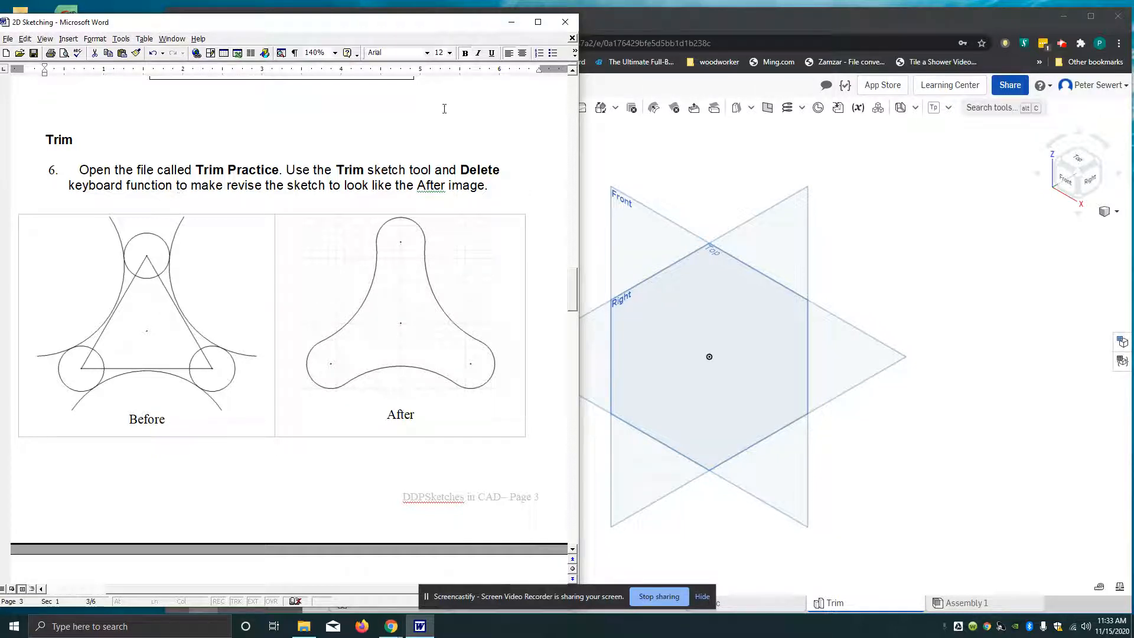
{"action": "left_click", "coordinate": [703, 181]}
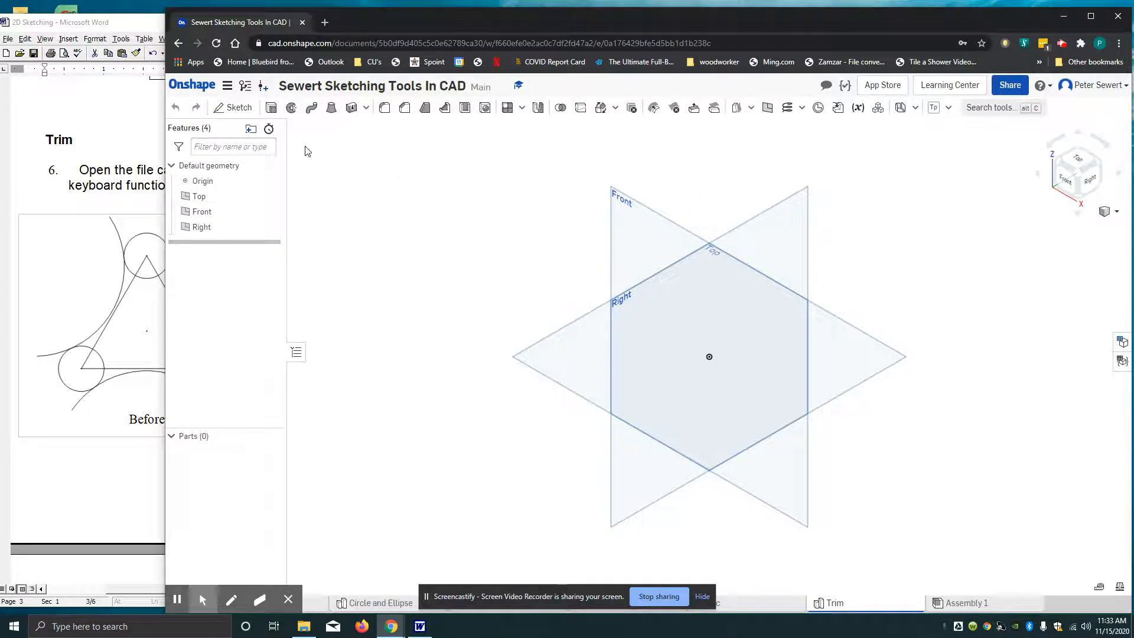
{"action": "left_click", "coordinate": [234, 107]}
{"action": "left_click", "coordinate": [632, 207]}
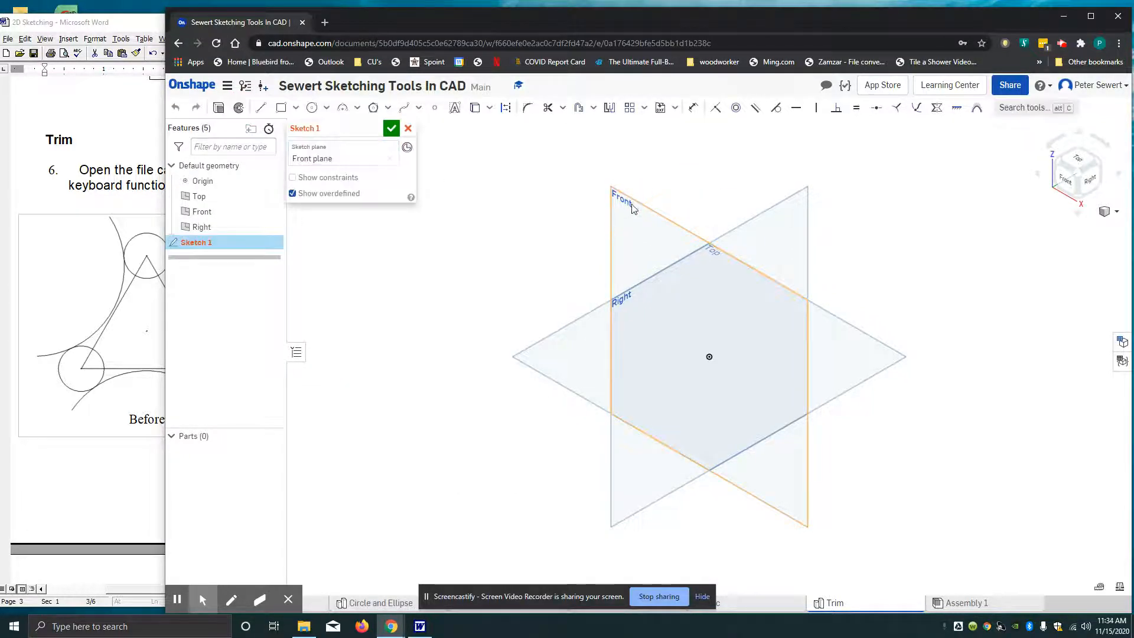
{"action": "left_click", "coordinate": [1063, 179]}
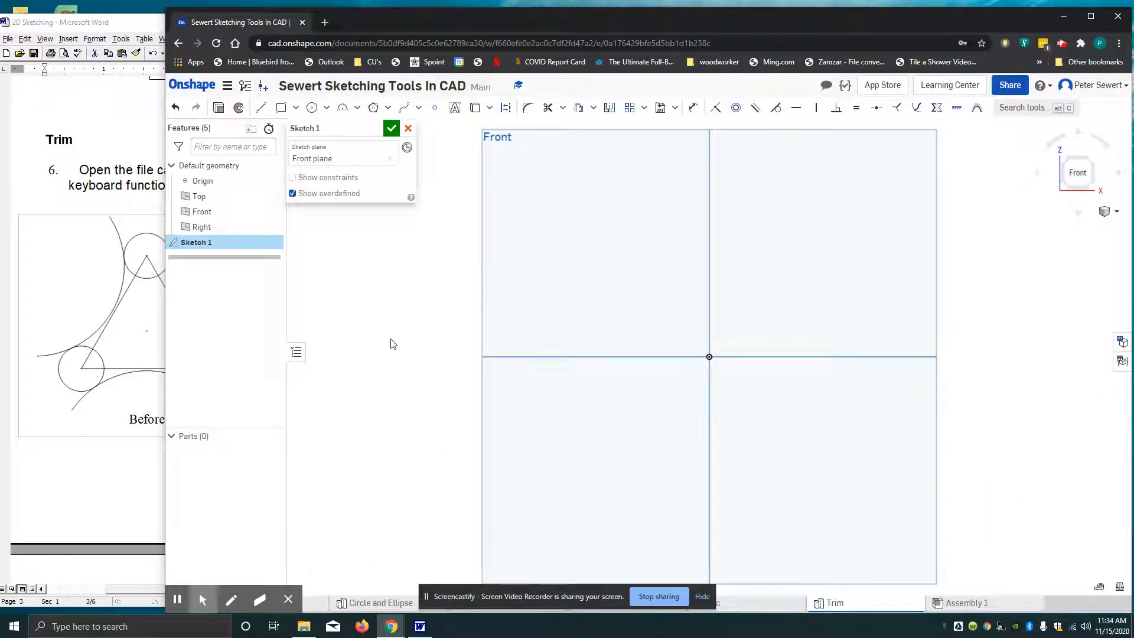
{"action": "left_click", "coordinate": [375, 109]}
{"action": "left_click", "coordinate": [709, 357]}
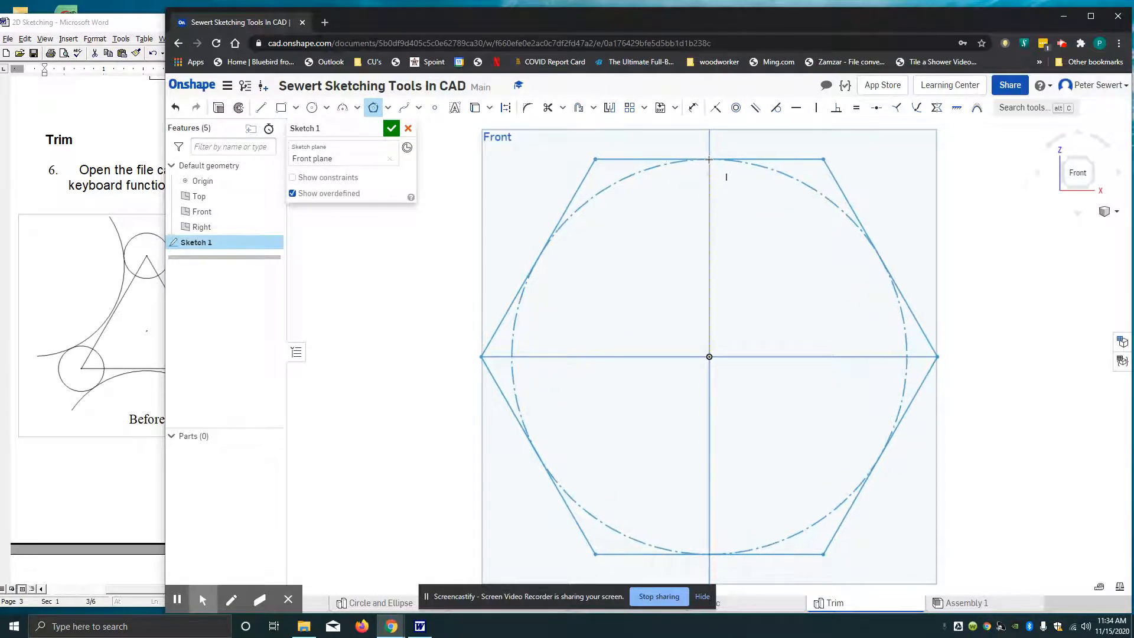
{"action": "key", "text": "Down"}
{"action": "key", "text": "Down"}
{"action": "key", "text": "Down"}
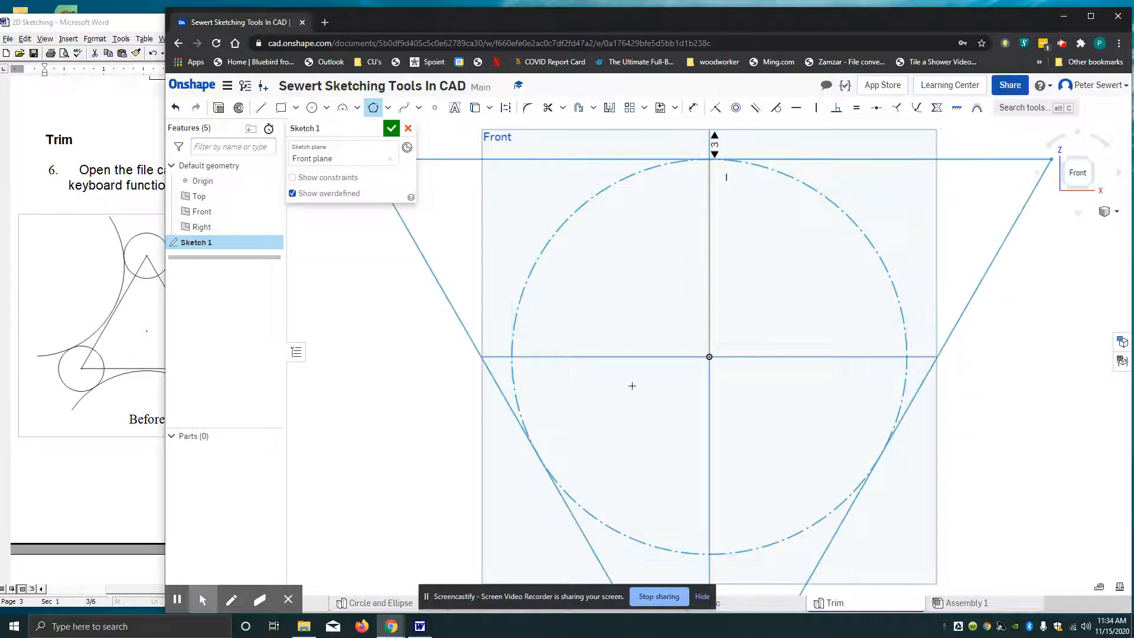
{"action": "key", "text": "Up"}
{"action": "key", "text": "Up"}
{"action": "key", "text": "Up"}
{"action": "key", "text": "Escape"}
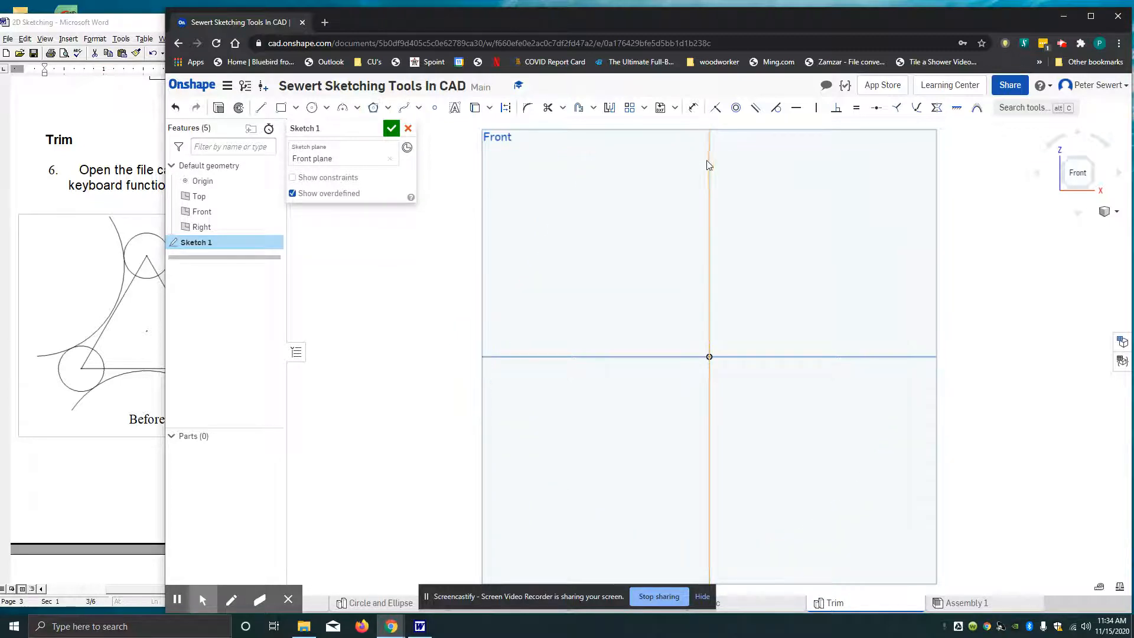
- Sketch a three-sided circumscribed polygon centred on the origin, pointing up, with sides about 6.6 in long
{"action": "left_click", "coordinate": [374, 108]}
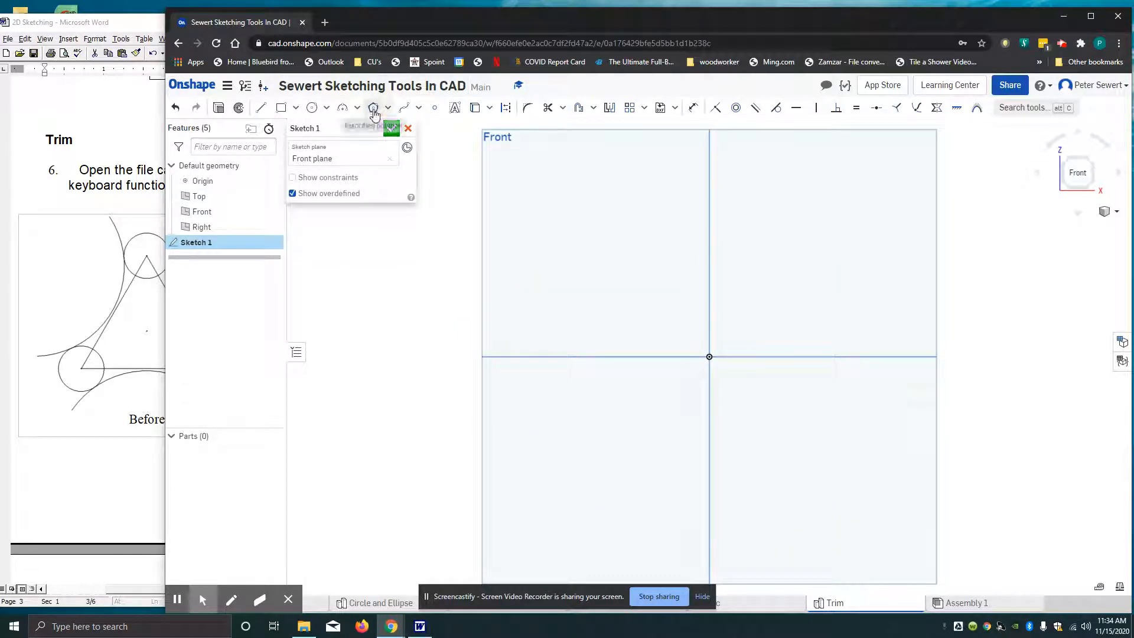
{"action": "left_click", "coordinate": [710, 357]}
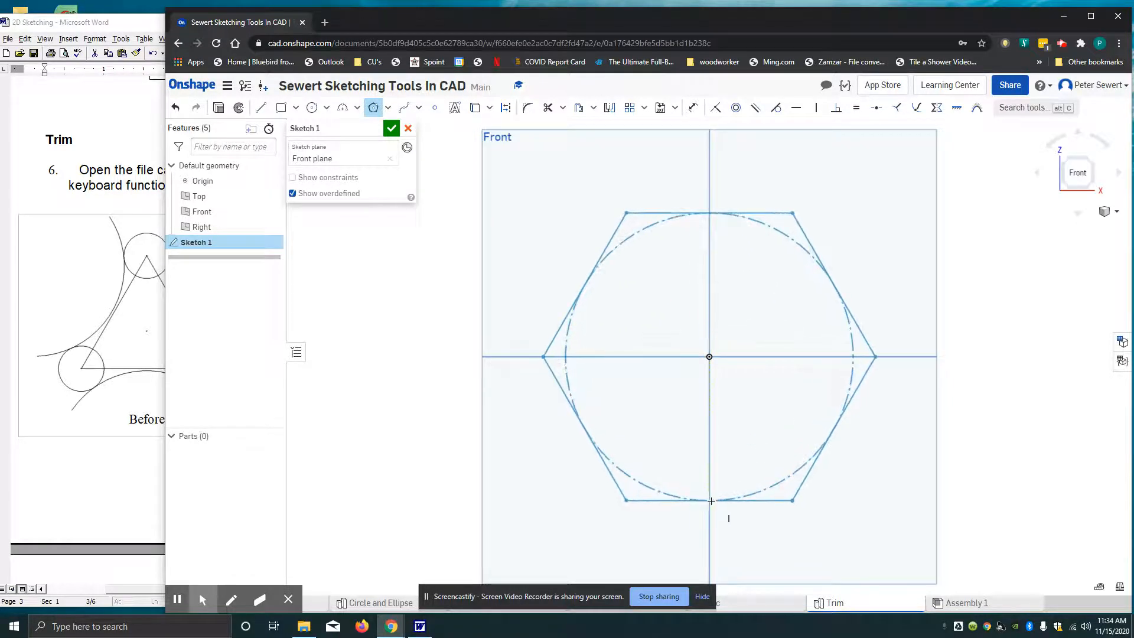
{"action": "left_click", "coordinate": [710, 502]}
{"action": "key", "text": "Down"}
{"action": "key", "text": "Down"}
{"action": "left_click", "coordinate": [717, 460]}
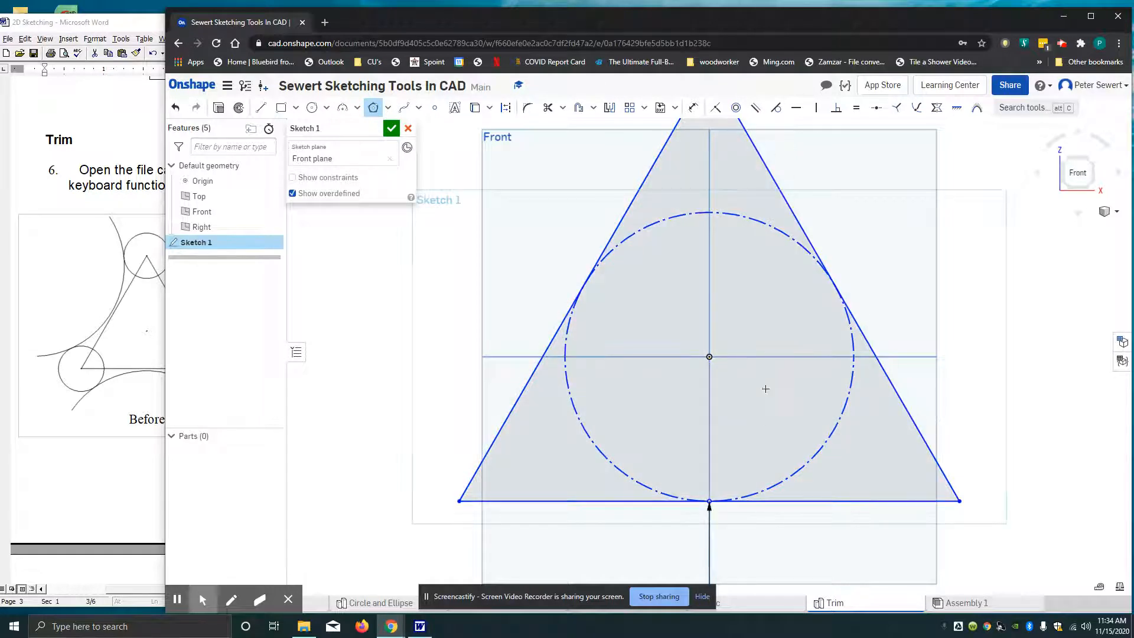
{"action": "scroll", "coordinate": [714, 290], "scroll_direction": "down", "scroll_amount": 2}
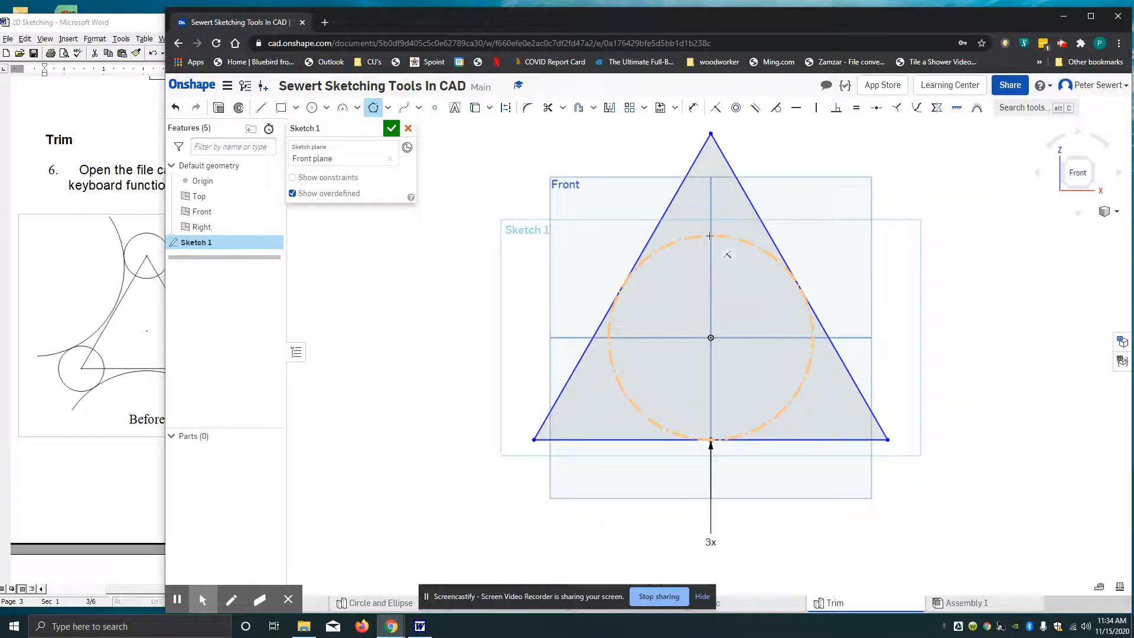
{"action": "middle_click_drag", "start_coordinate": [699, 264], "coordinate": [667, 306]}
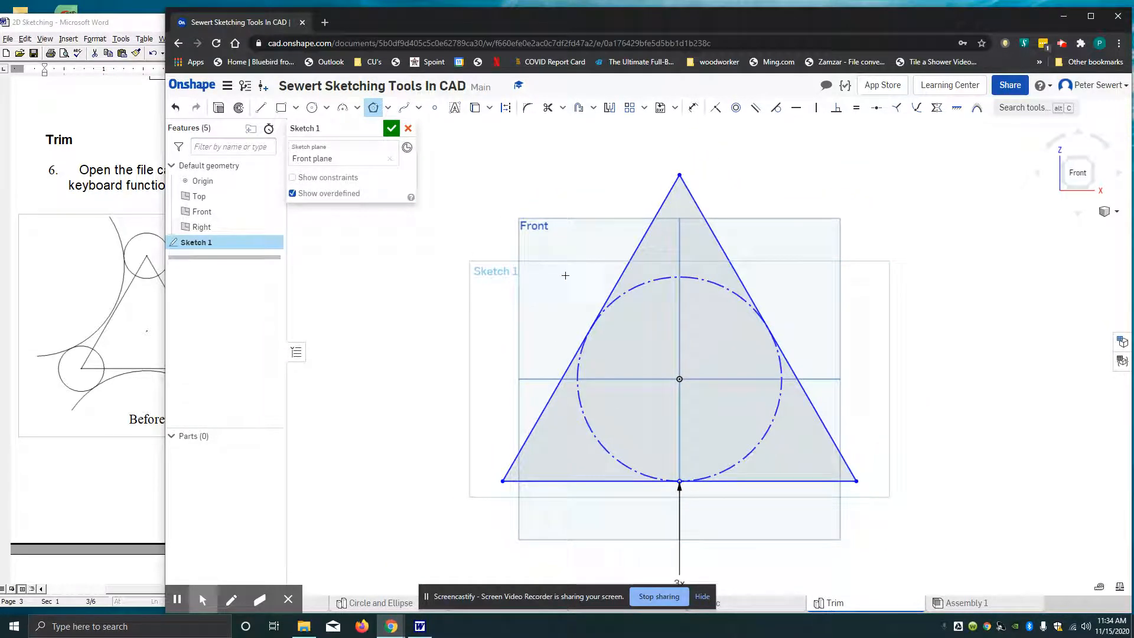
- Dimension the triangle's right side and set its length to 6 in
{"action": "left_click", "coordinate": [693, 108]}
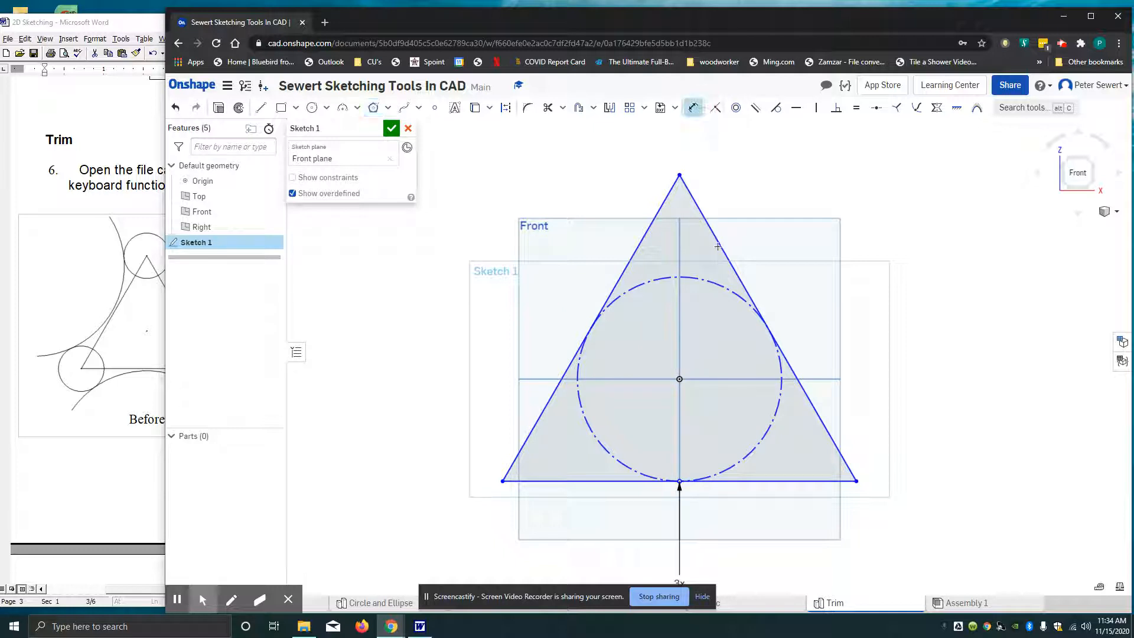
{"action": "left_click", "coordinate": [733, 275]}
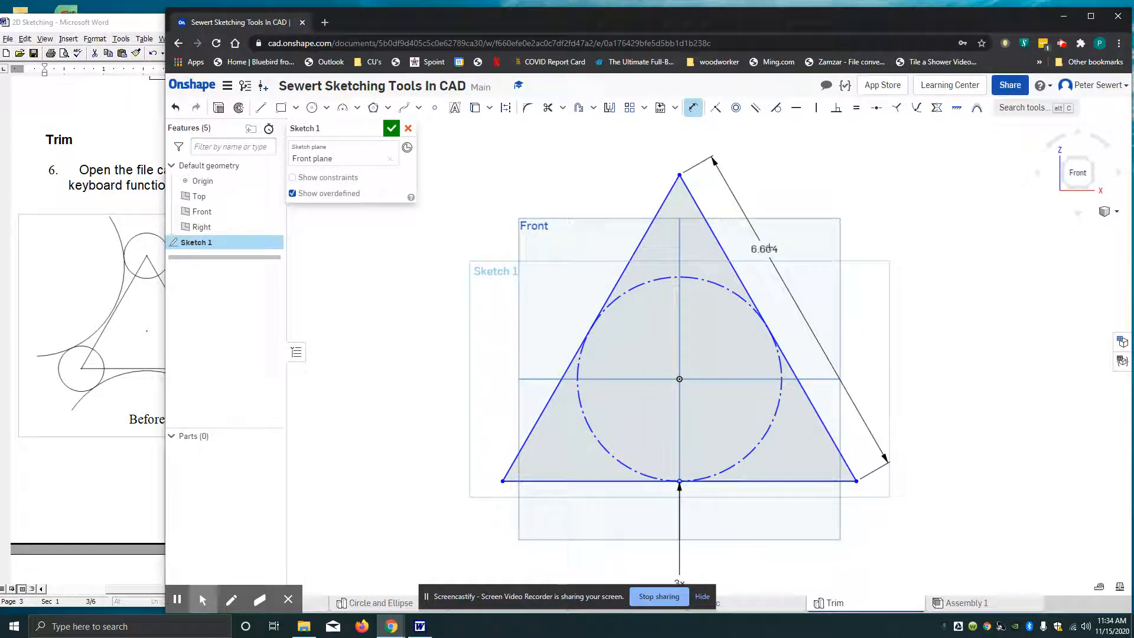
{"action": "left_click", "coordinate": [828, 238]}
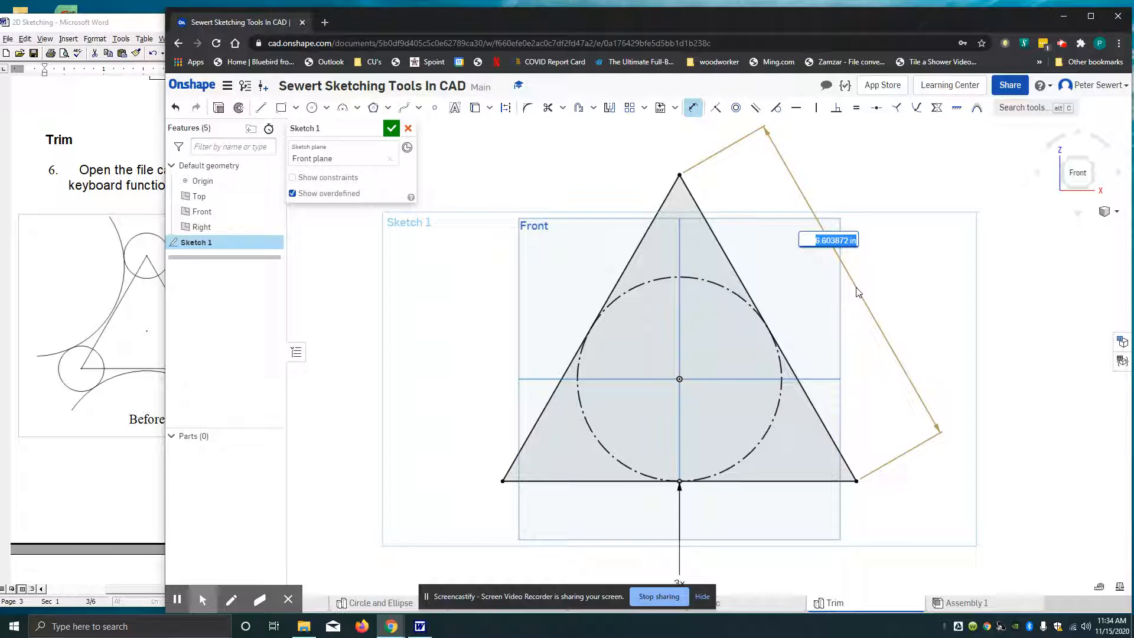
{"action": "type", "text": "6"}
{"action": "key", "text": "Return"}
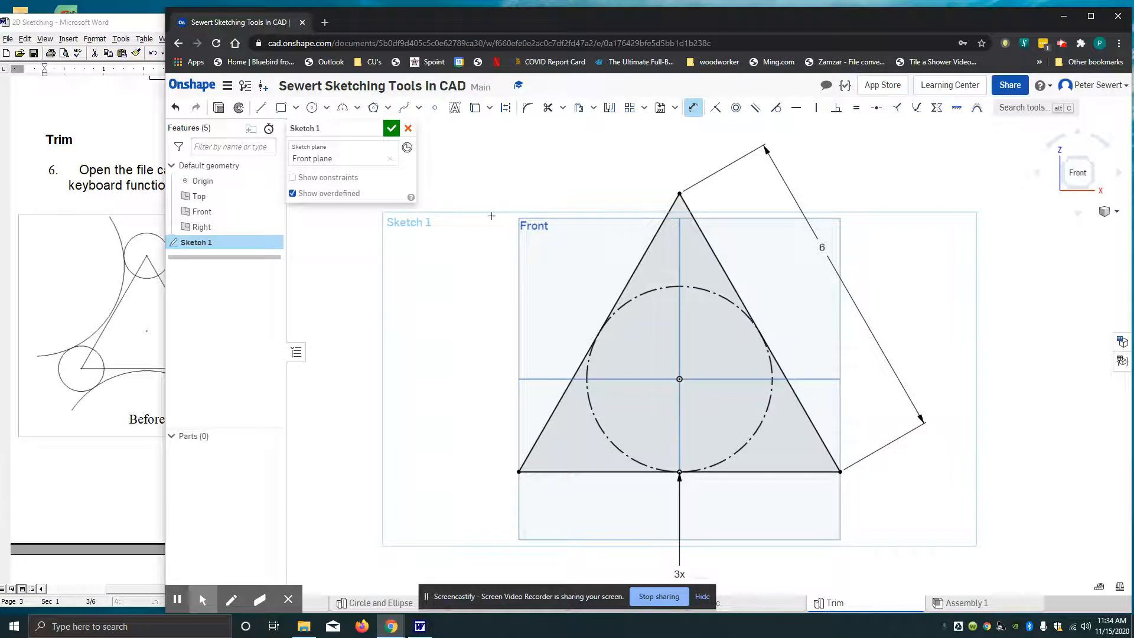
- Draw a circle centred on the triangle's top vertex with a diameter of 1 in
{"action": "left_click", "coordinate": [312, 110]}
{"action": "left_click", "coordinate": [679, 194]}
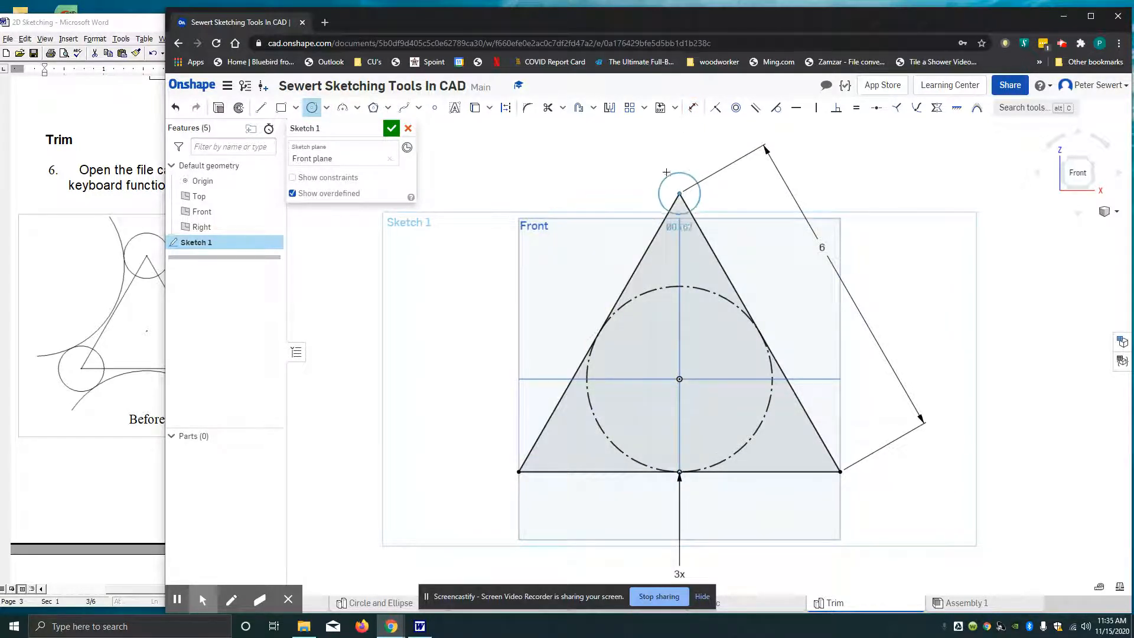
{"action": "left_click", "coordinate": [651, 173]}
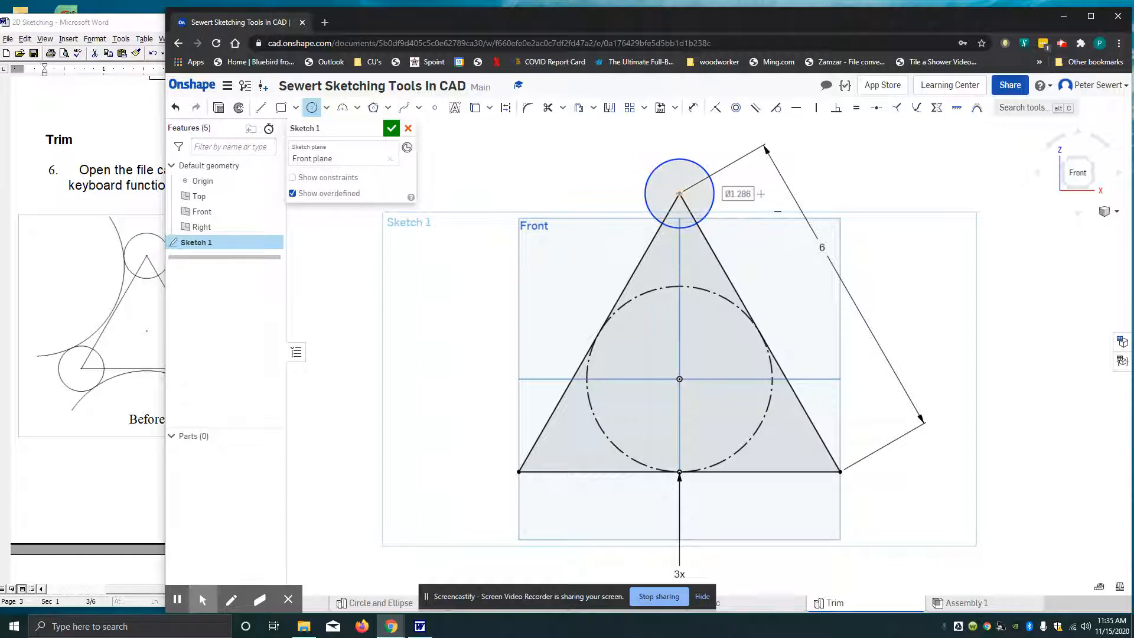
{"action": "type", "text": "1"}
{"action": "key", "text": "Return"}
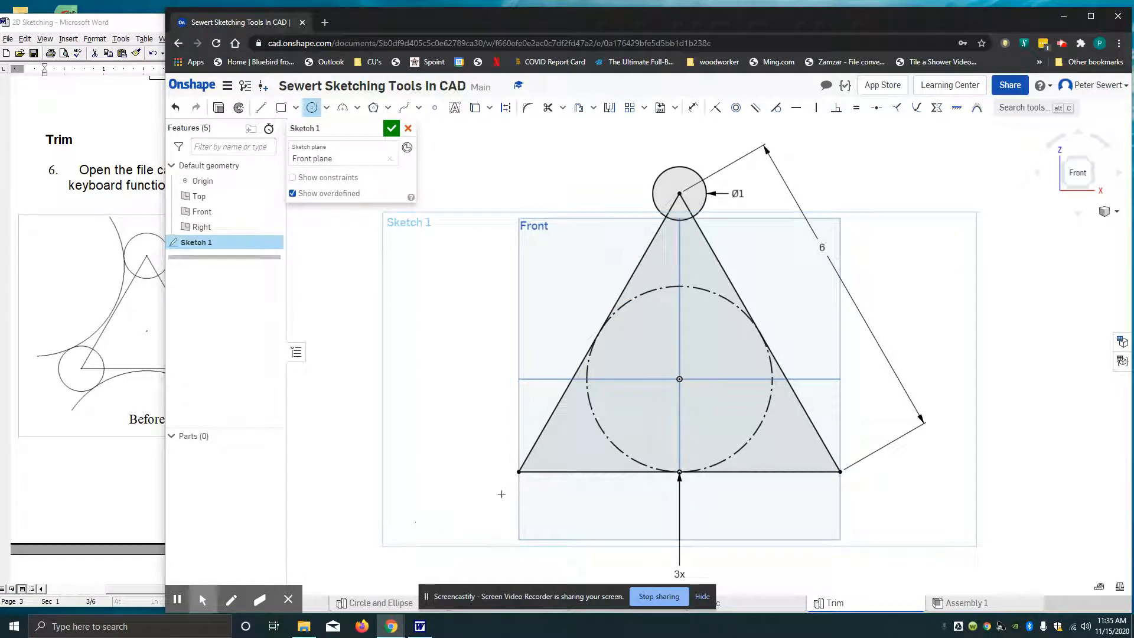
- Draw one circle centred on each of the triangle's two lower vertices, without setting their diameters
{"action": "left_click_drag", "start_coordinate": [519, 471], "coordinate": [489, 449]}
{"action": "left_click", "coordinate": [840, 471]}
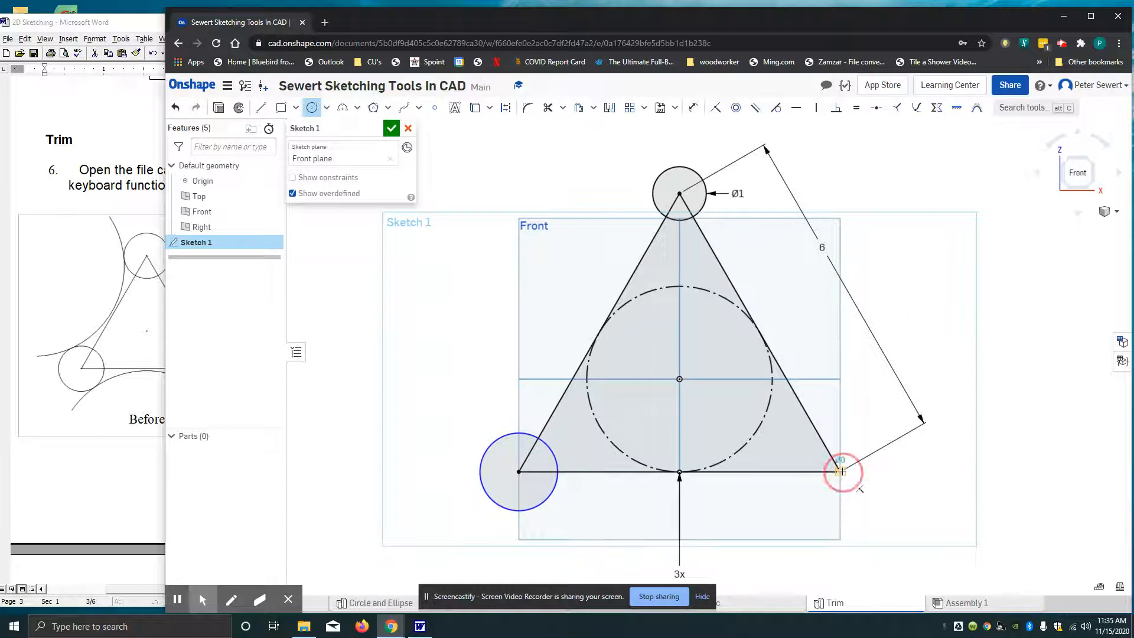
{"action": "left_click", "coordinate": [853, 421]}
{"action": "key", "text": "Escape"}
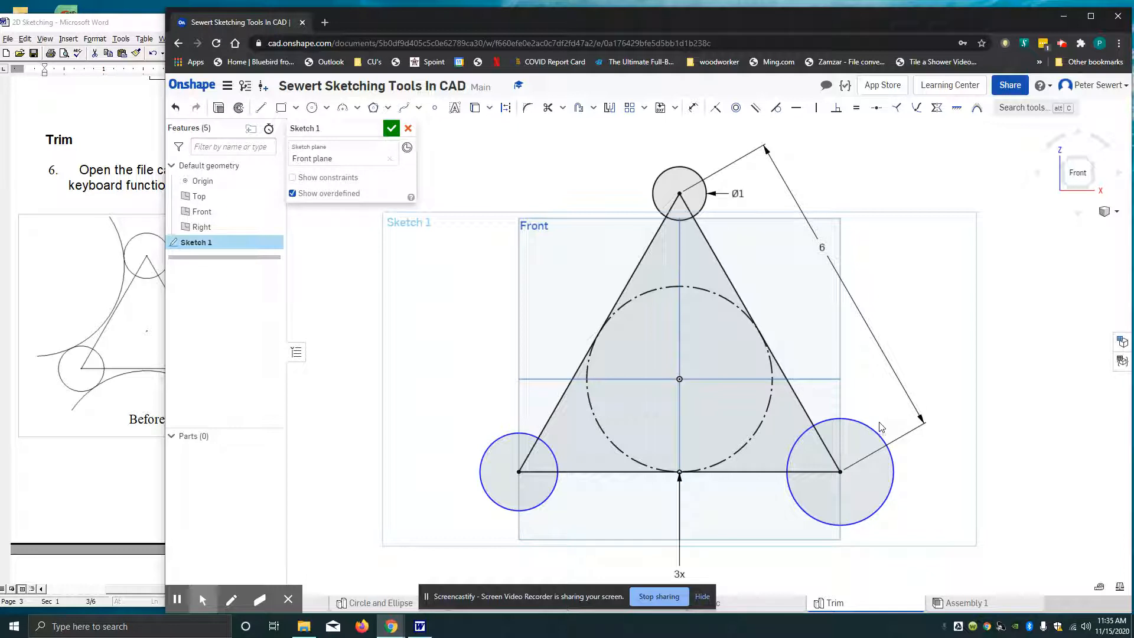
- Apply Equal constraints between the top circle and each of the two lower circles
{"action": "left_click", "coordinate": [775, 108]}
{"action": "left_click", "coordinate": [856, 108]}
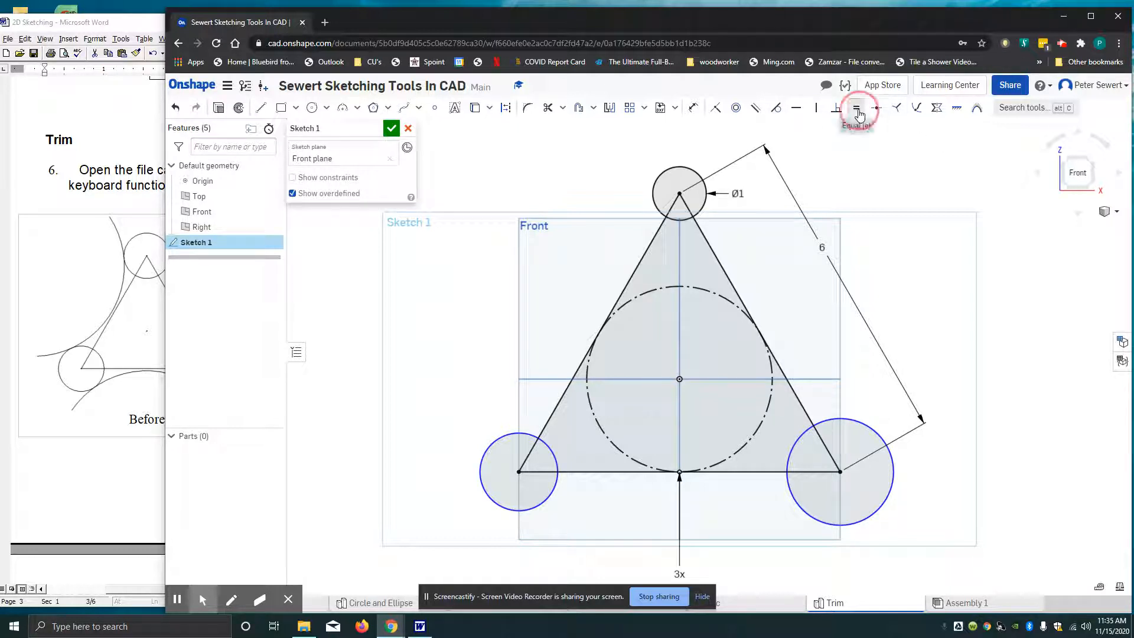
{"action": "left_click", "coordinate": [705, 202]}
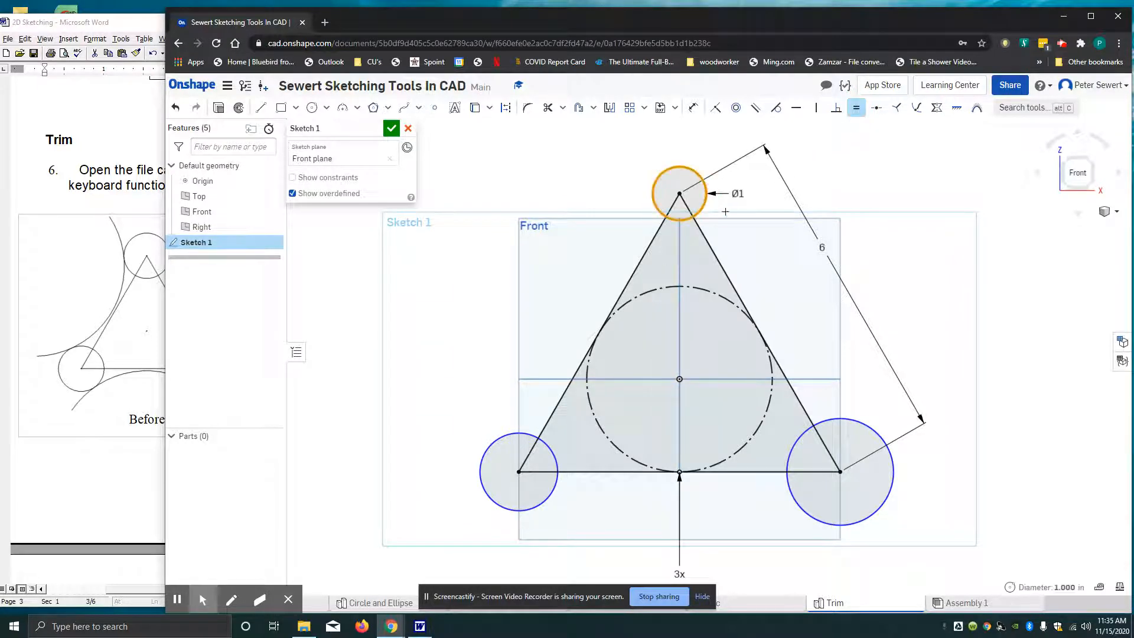
{"action": "left_click", "coordinate": [829, 420]}
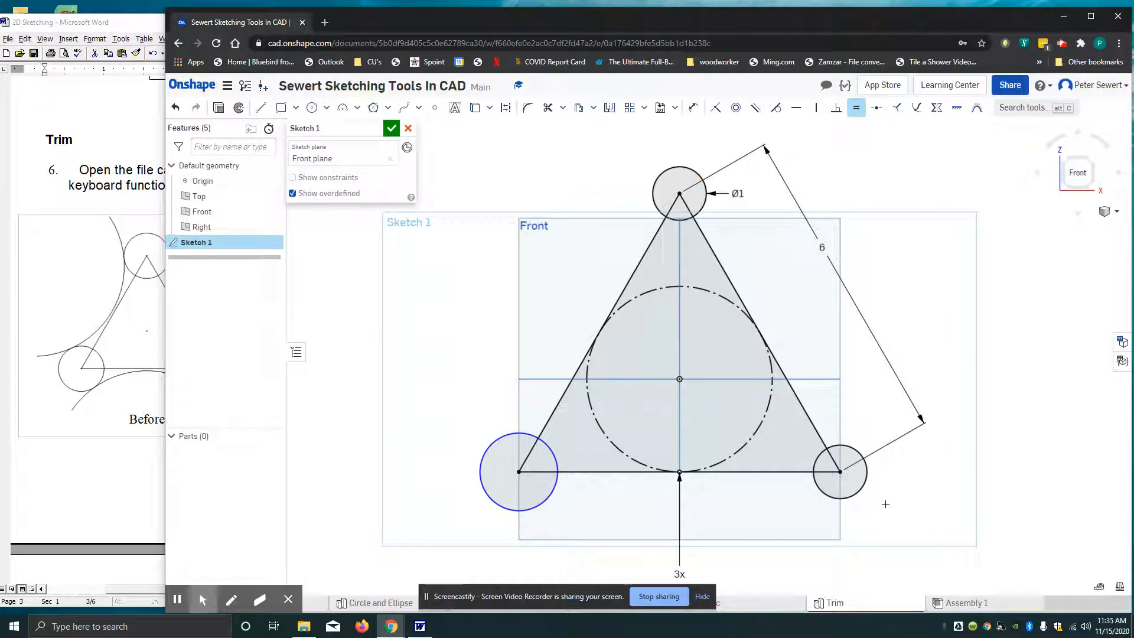
{"action": "left_click", "coordinate": [681, 219]}
{"action": "left_click", "coordinate": [512, 434]}
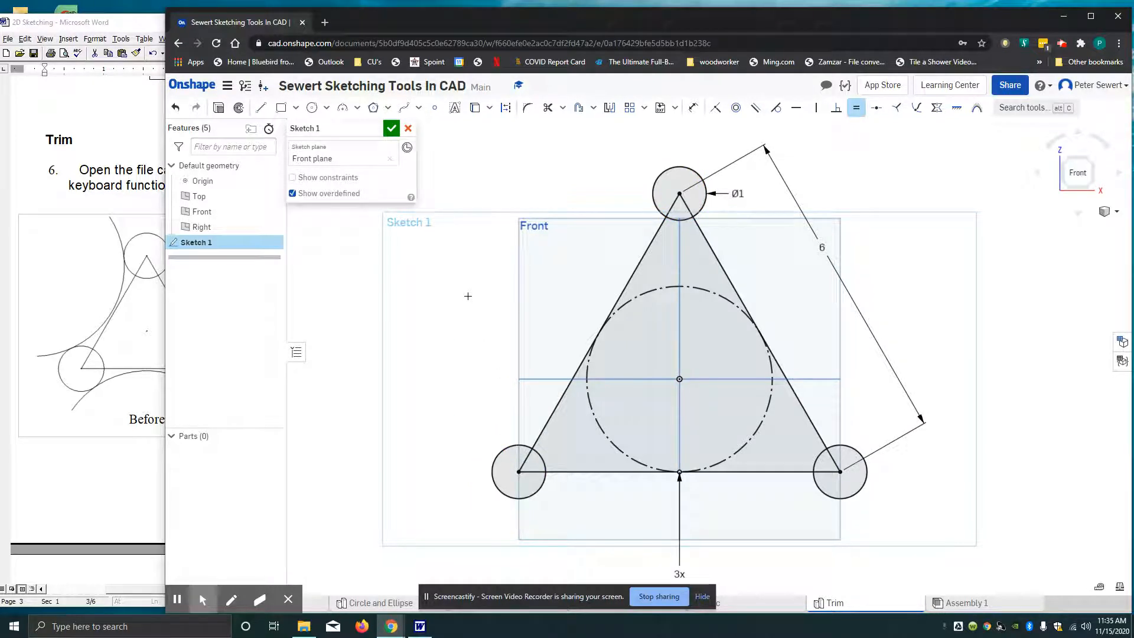
{"action": "key", "text": "Escape"}
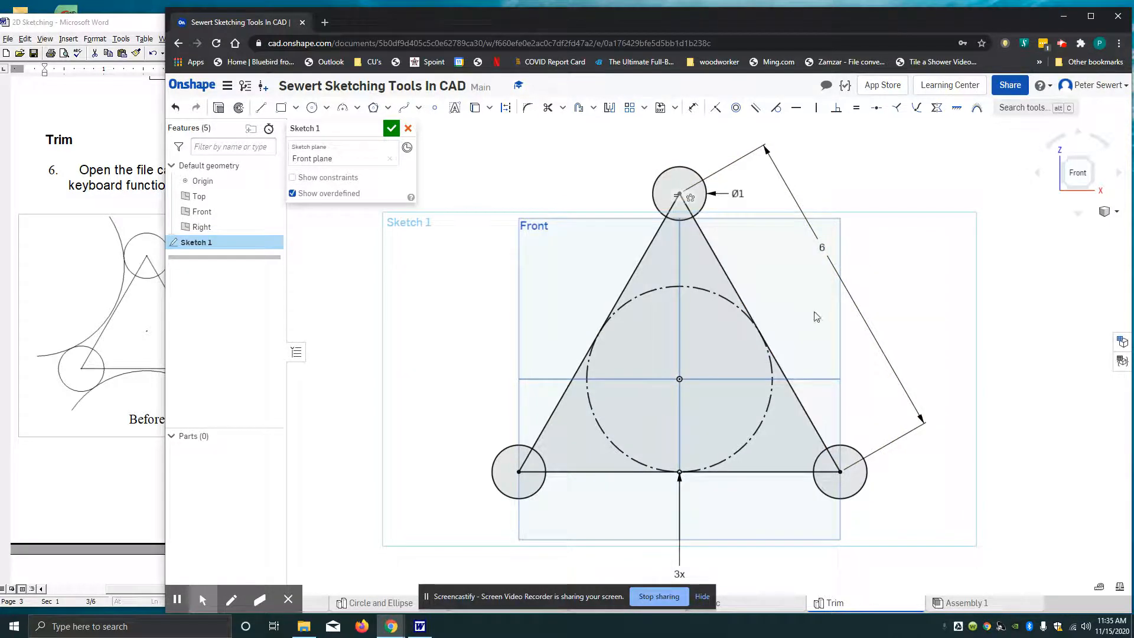
- Set the top circle's diameter to 2 in
{"action": "double_click", "coordinate": [737, 194]}
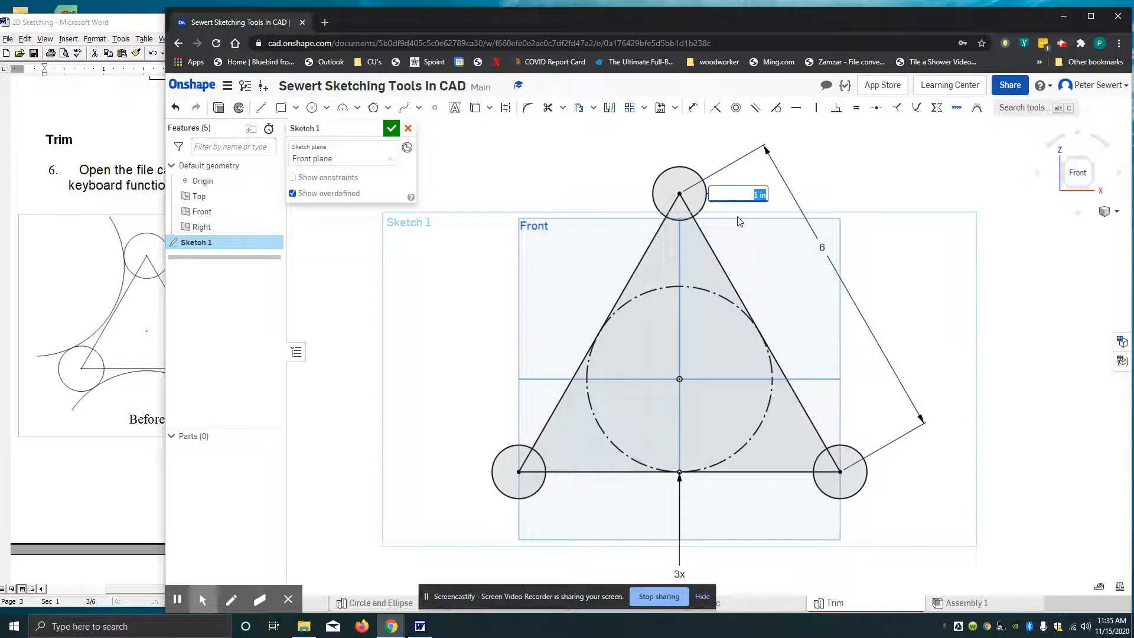
{"action": "type", "text": "2"}
{"action": "key", "text": "Return"}
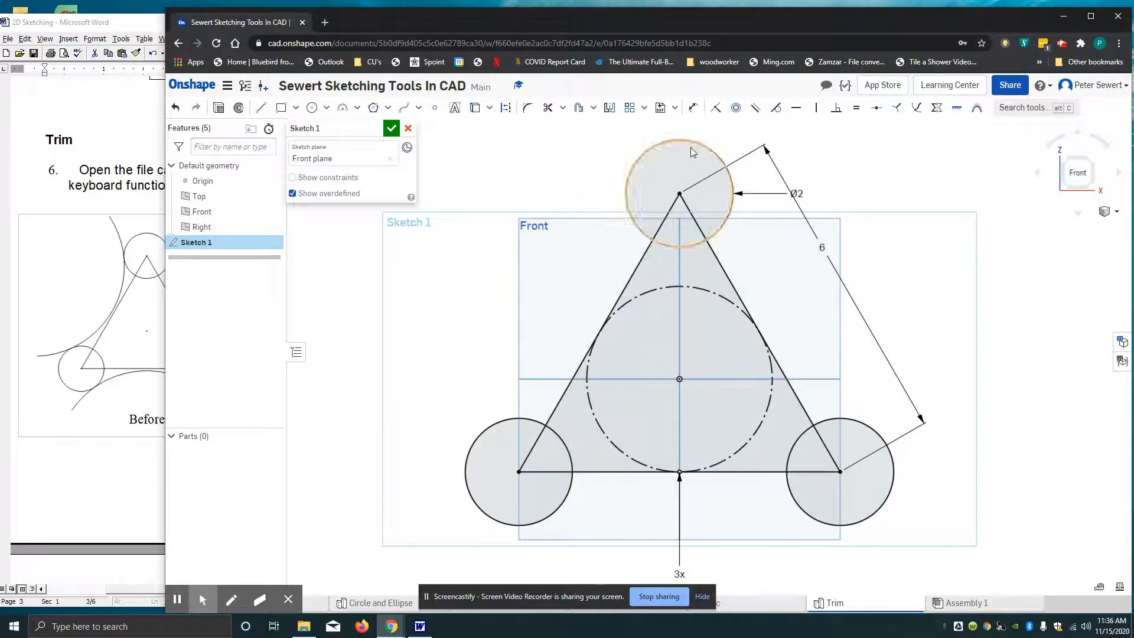
- Draw a three-point arc of about 5.3 in radius from the top circle to the lower-right circle, bowing inward toward the triangle
{"action": "left_click", "coordinate": [343, 110]}
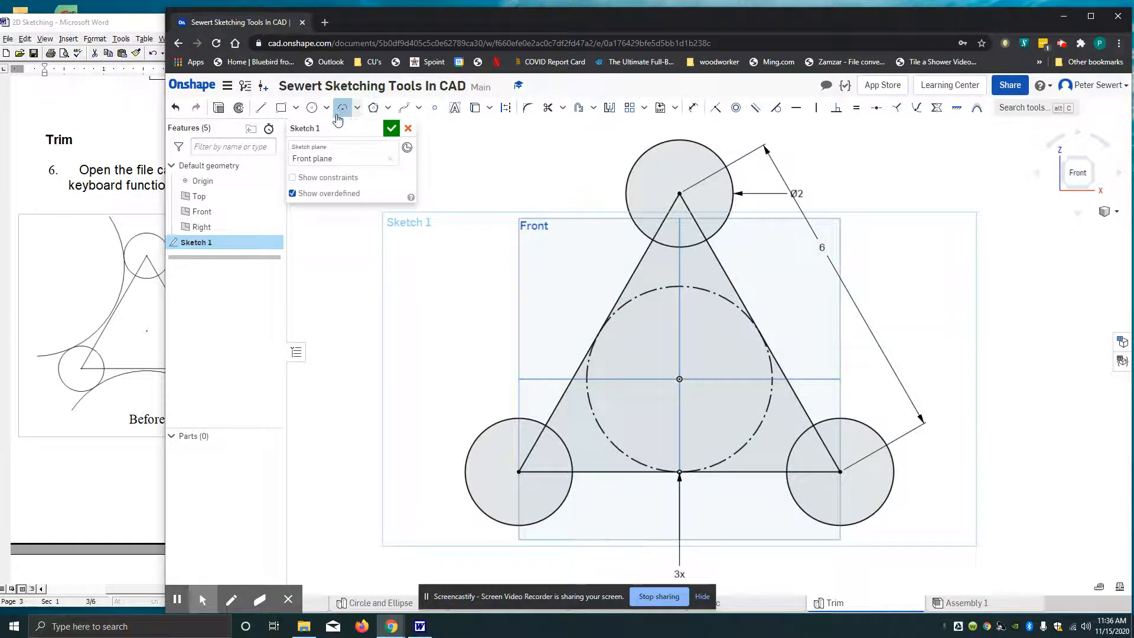
{"action": "left_click", "coordinate": [731, 216]}
{"action": "left_click", "coordinate": [841, 418]}
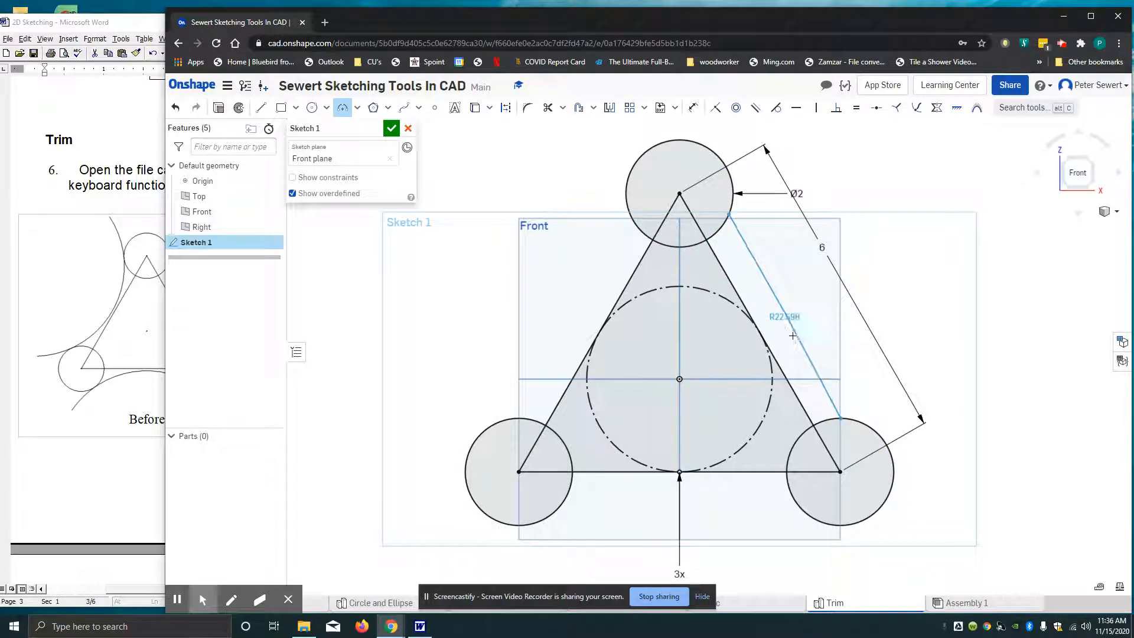
{"action": "left_click", "coordinate": [761, 325]}
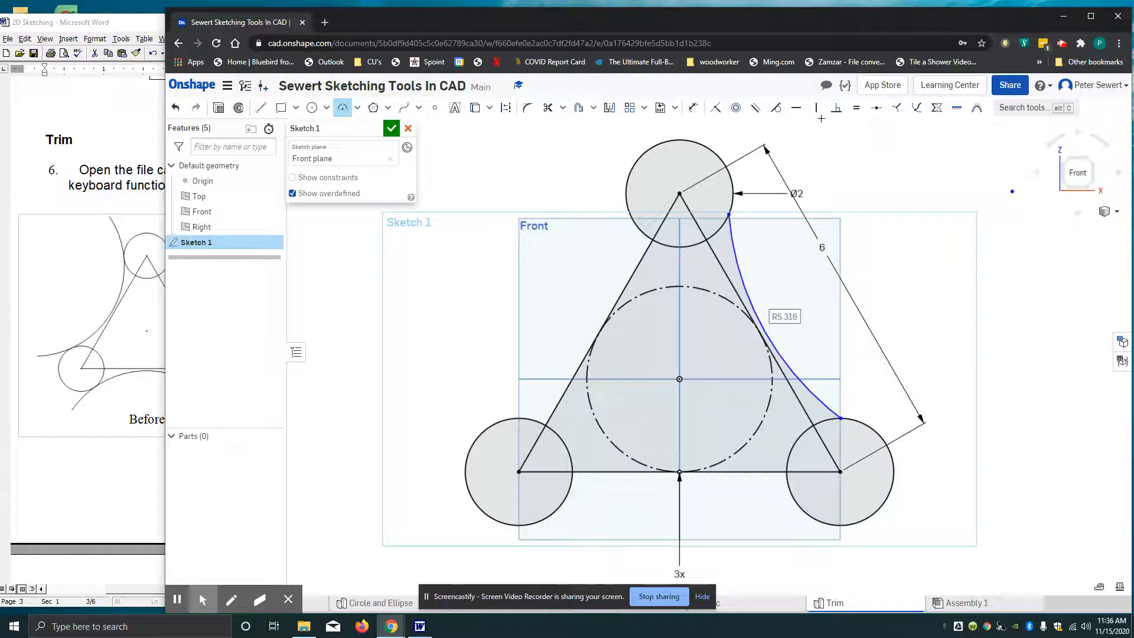
- Apply Tangent constraints between the arc and the top circle, the lower-right circle and the triangle's adjacent slanted side
{"action": "left_click", "coordinate": [778, 109]}
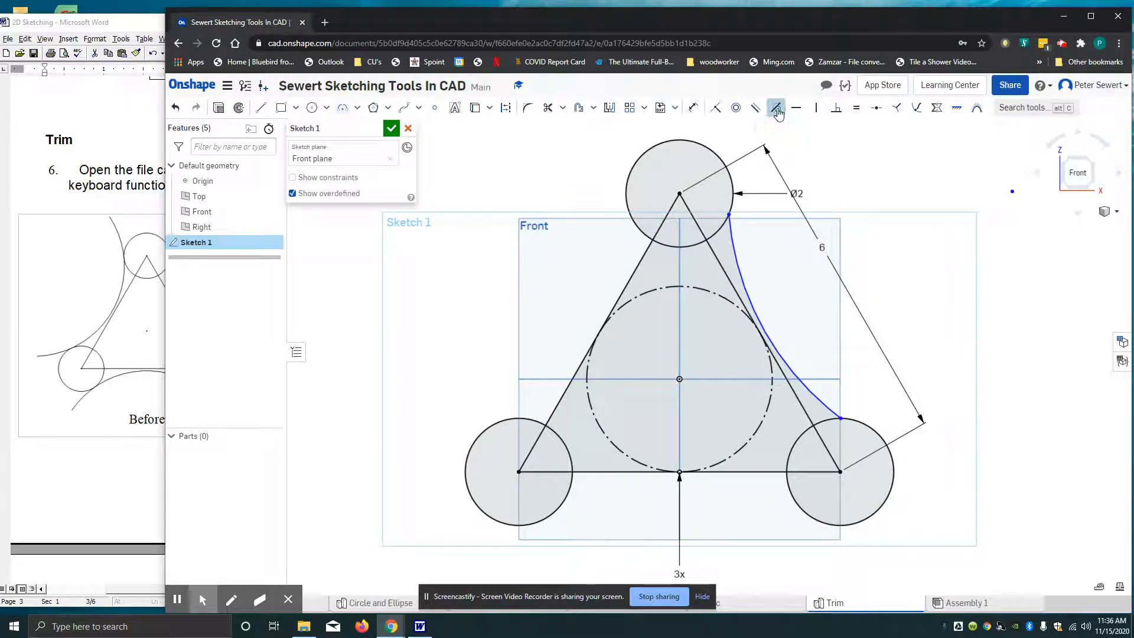
{"action": "left_click", "coordinate": [732, 237]}
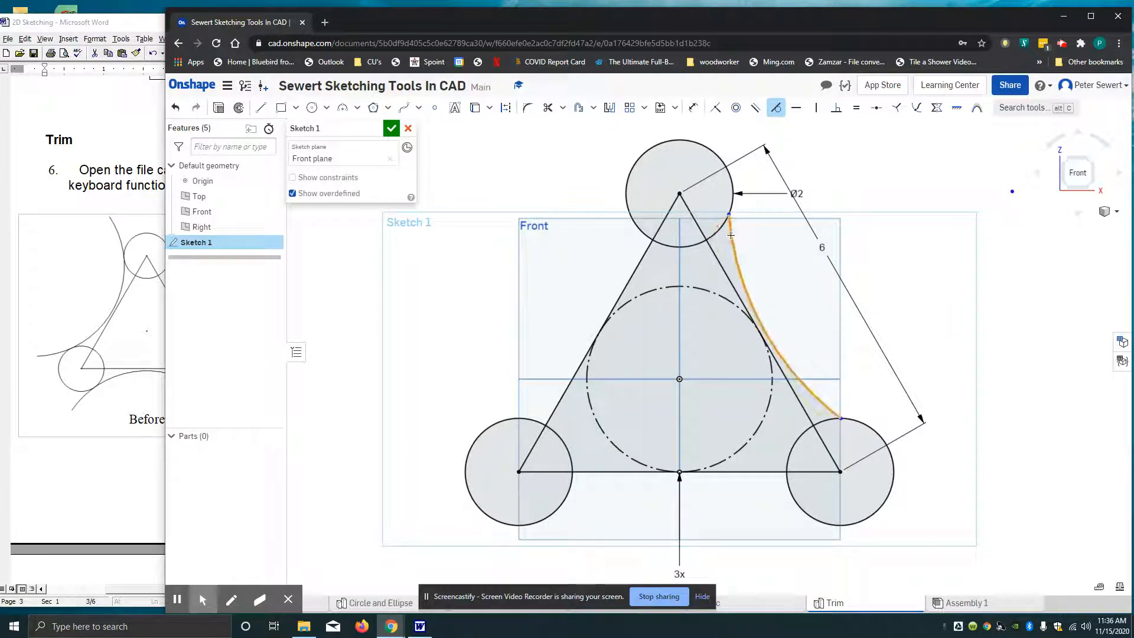
{"action": "left_click", "coordinate": [732, 189]}
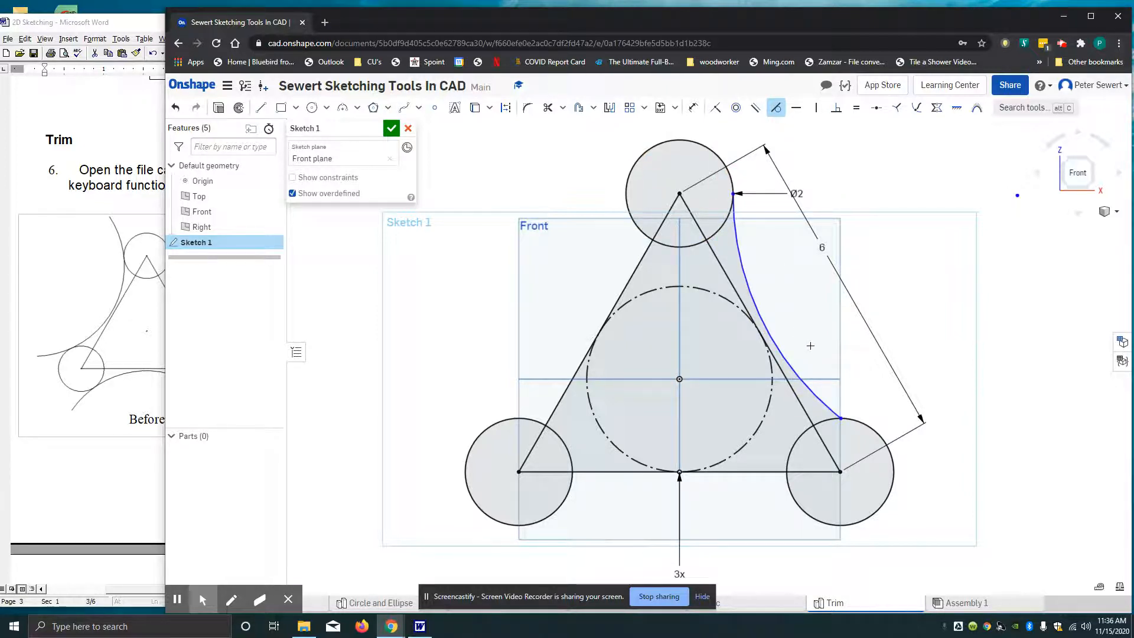
{"action": "left_click", "coordinate": [828, 408]}
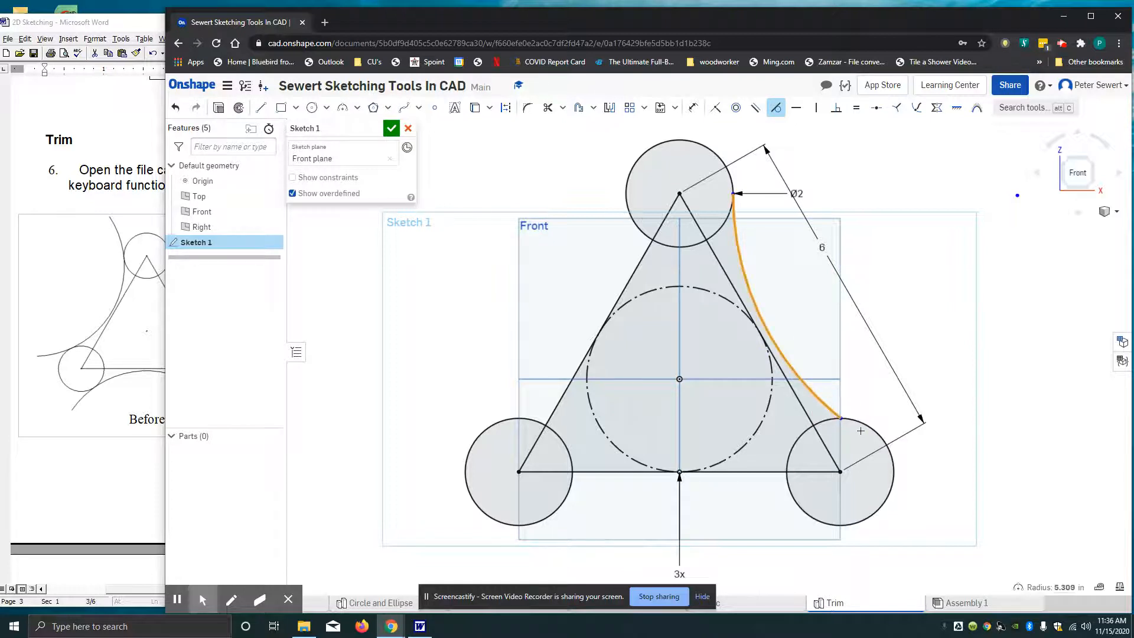
{"action": "left_click", "coordinate": [874, 428]}
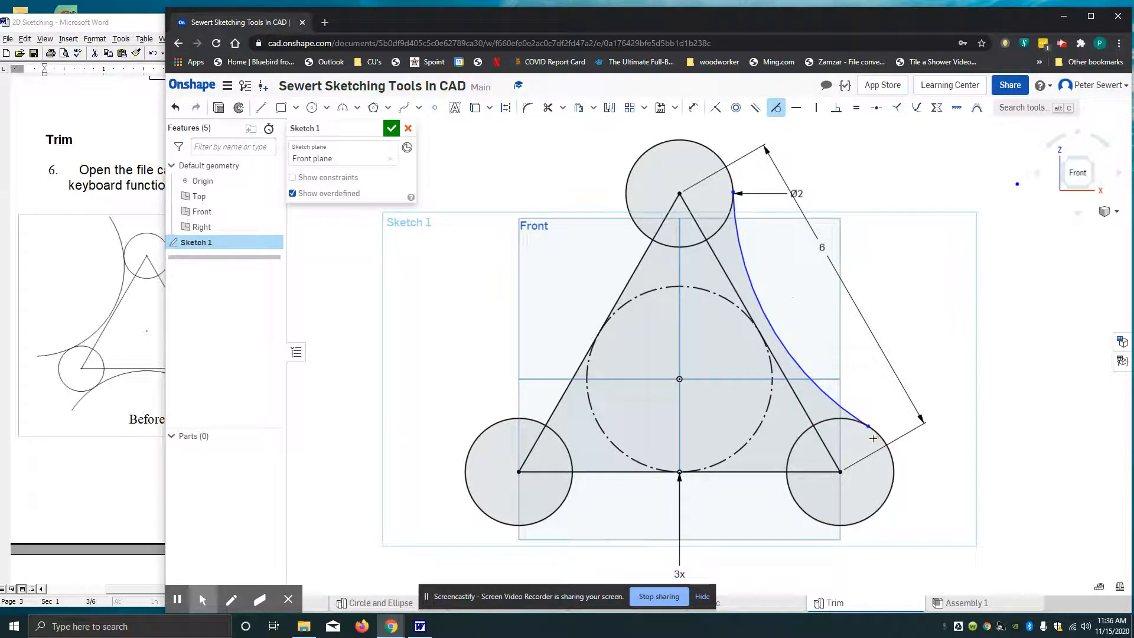
{"action": "left_click", "coordinate": [768, 315]}
{"action": "left_click", "coordinate": [734, 289]}
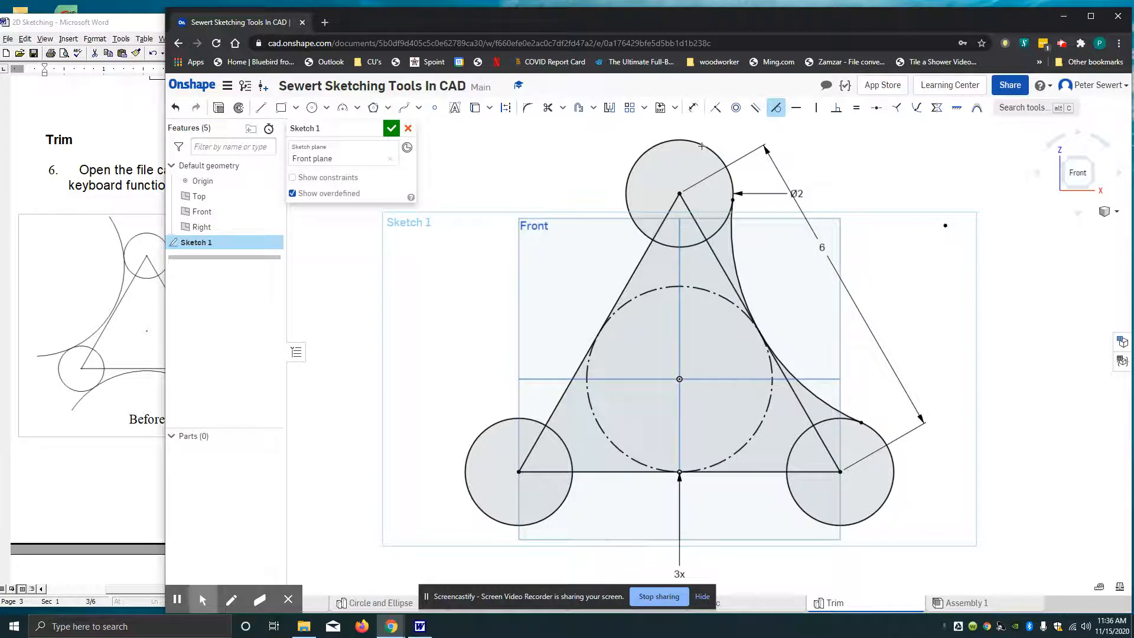
- Mirror the tangent arc to the triangle's opposite slanted side, using the vertical line of the Right plane as mirror line
{"action": "left_click", "coordinate": [609, 109]}
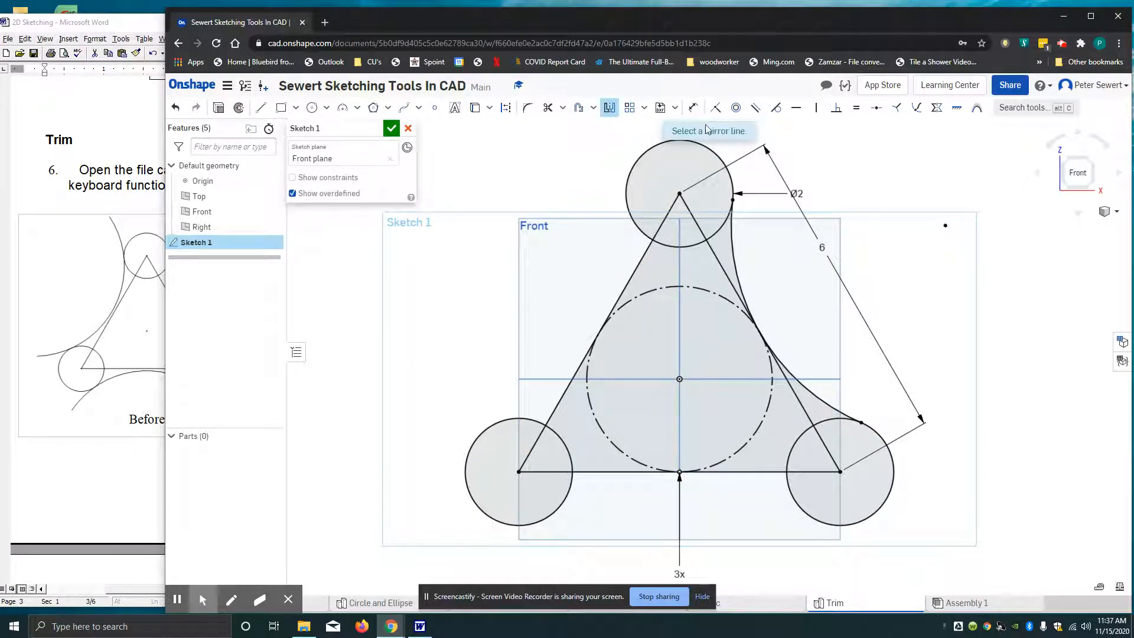
{"action": "left_click", "coordinate": [680, 327]}
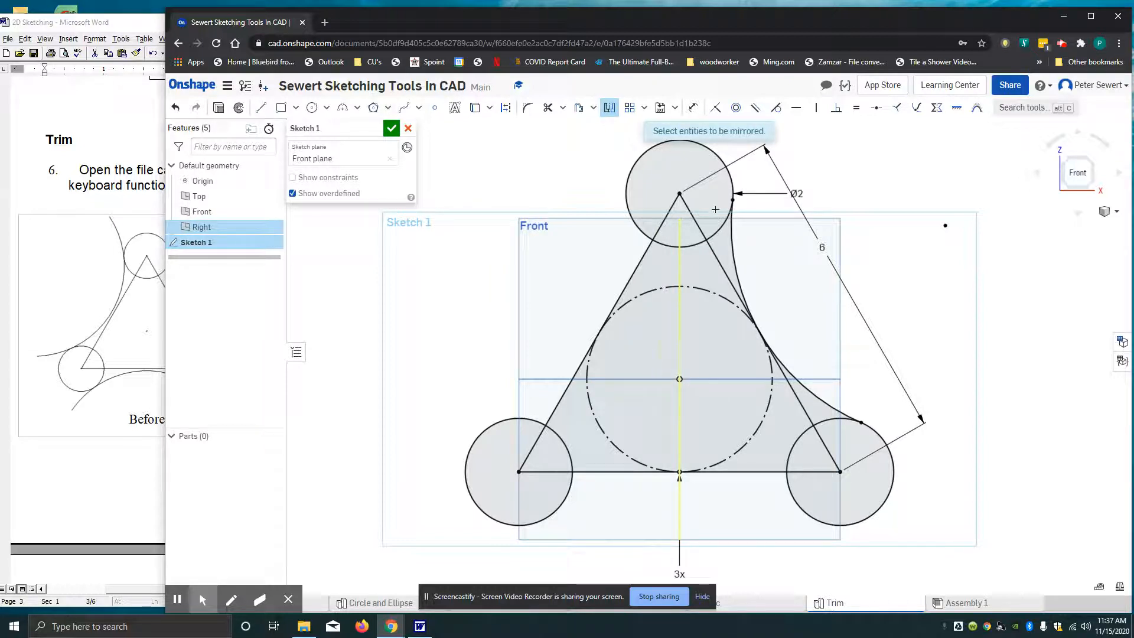
{"action": "left_click", "coordinate": [735, 254]}
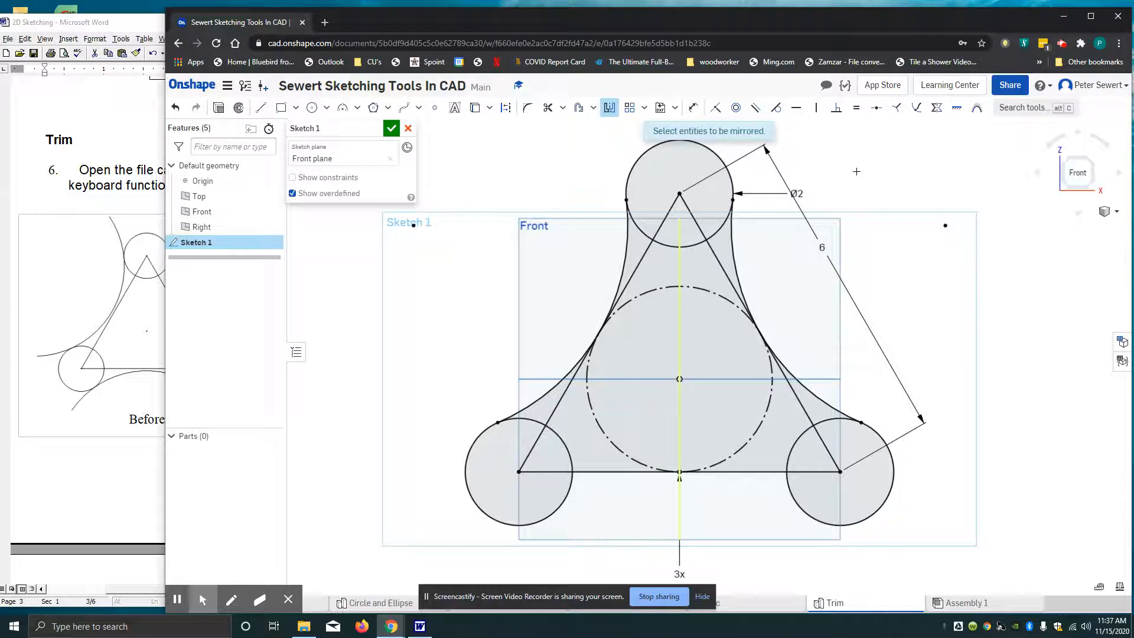
{"action": "key", "text": "Escape"}
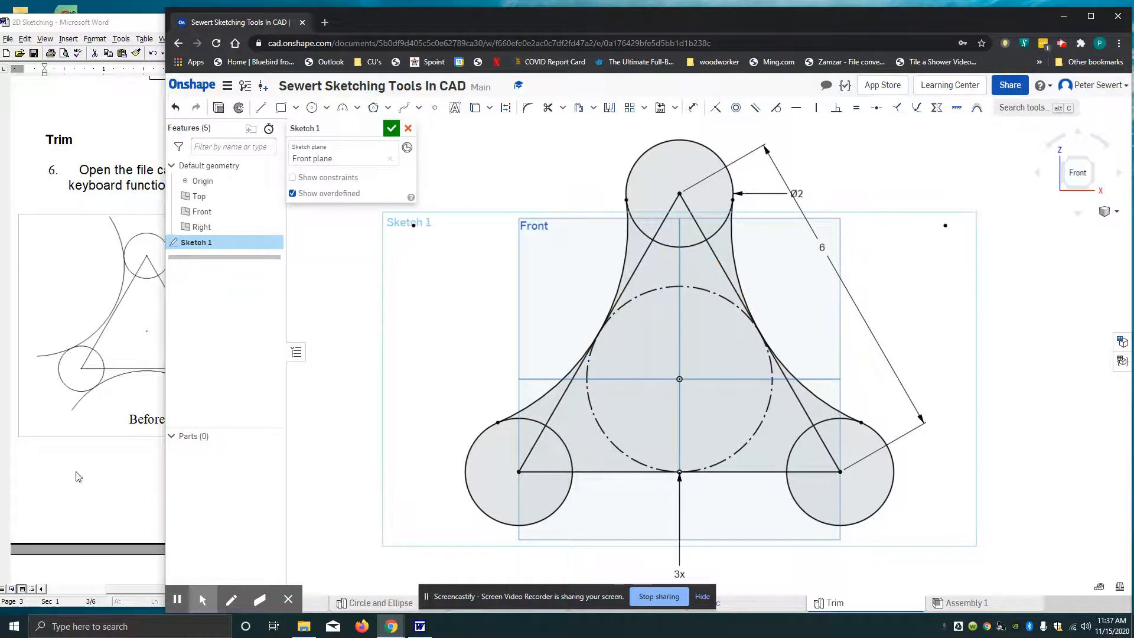
- Check the Trim exercise's After image in the Word document, and delete the triangle's two slanted sides in the Onshape sketch
{"action": "left_click", "coordinate": [122, 334]}
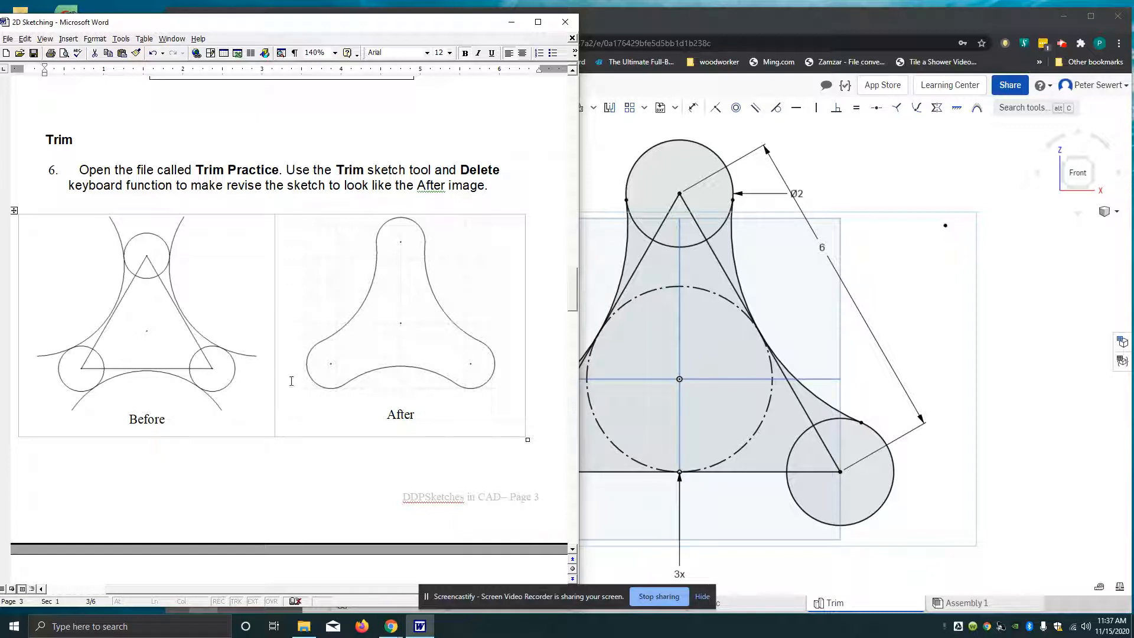
{"action": "left_click", "coordinate": [902, 271]}
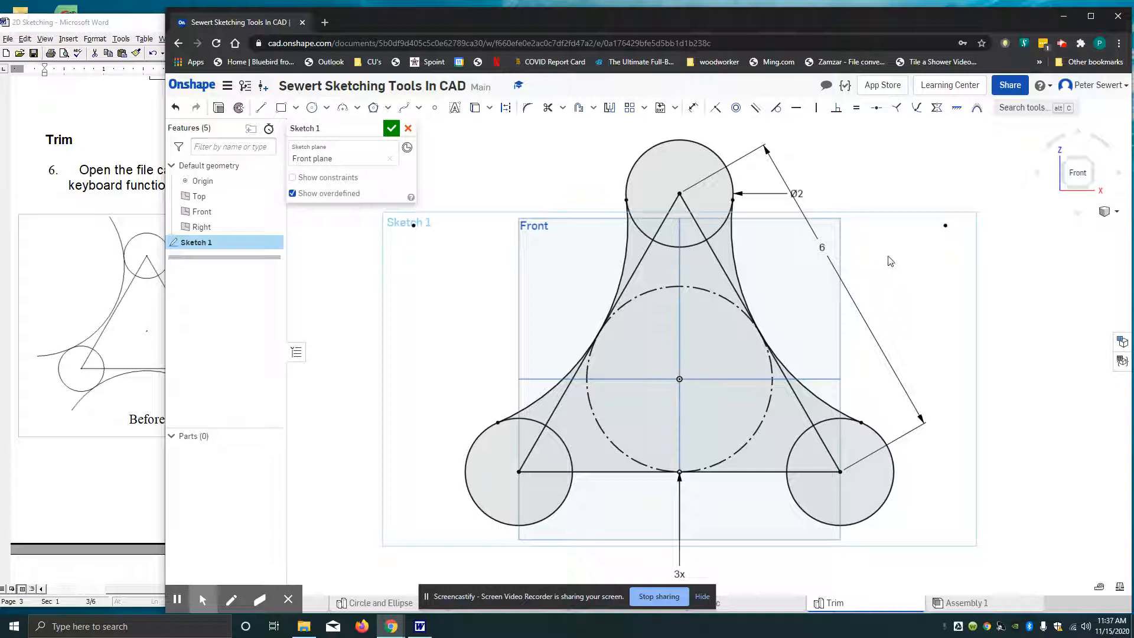
{"action": "left_click", "coordinate": [713, 250]}
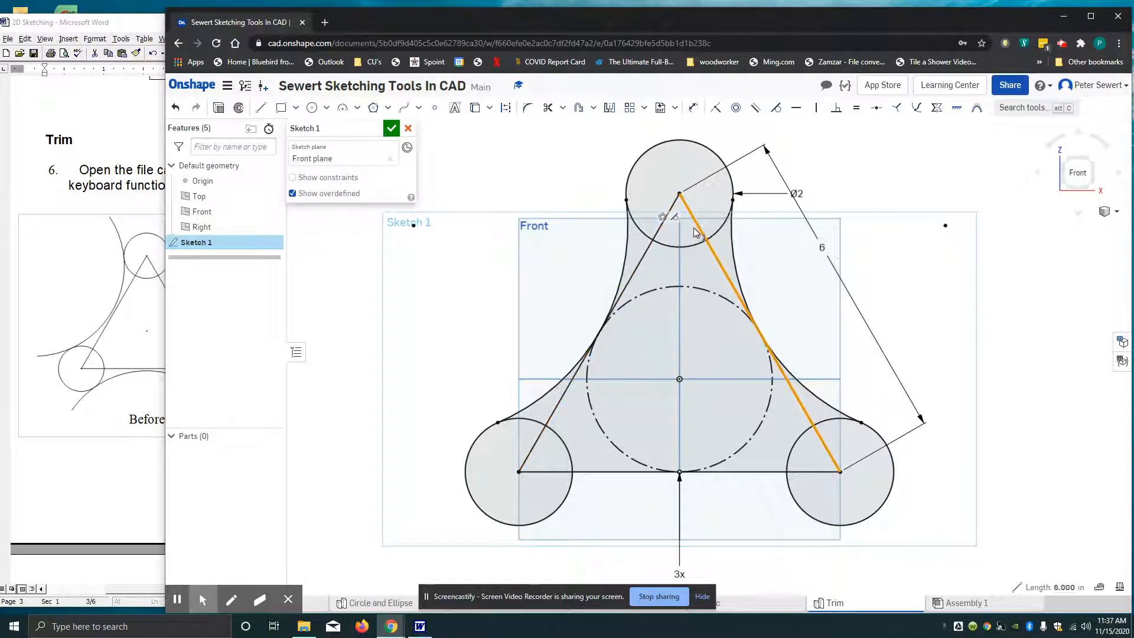
{"action": "key", "text": "Delete"}
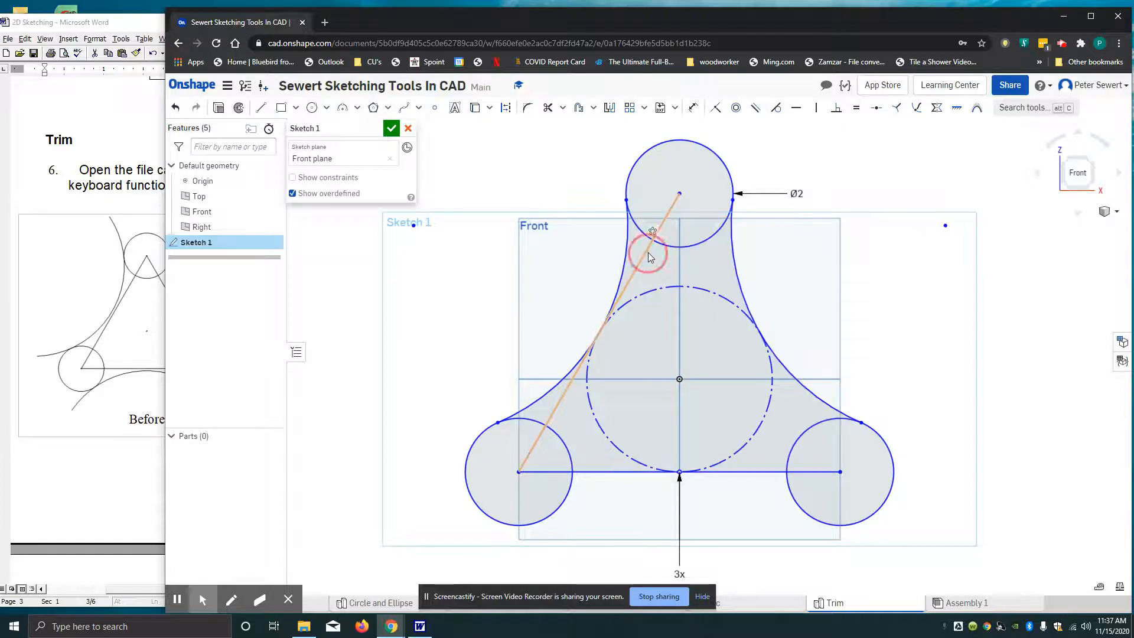
{"action": "left_click", "coordinate": [642, 253]}
{"action": "key", "text": "Delete"}
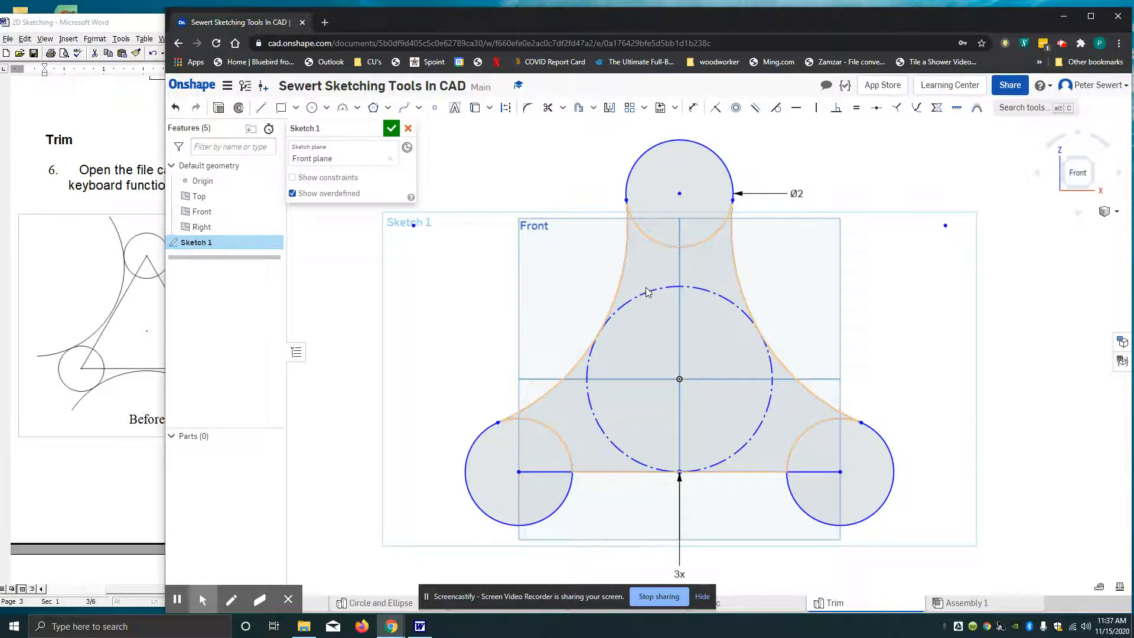
- Draw a three-point arc of about 5.08 in radius between the two lower circles, bowing upward just below the base line
{"action": "left_click", "coordinate": [614, 471]}
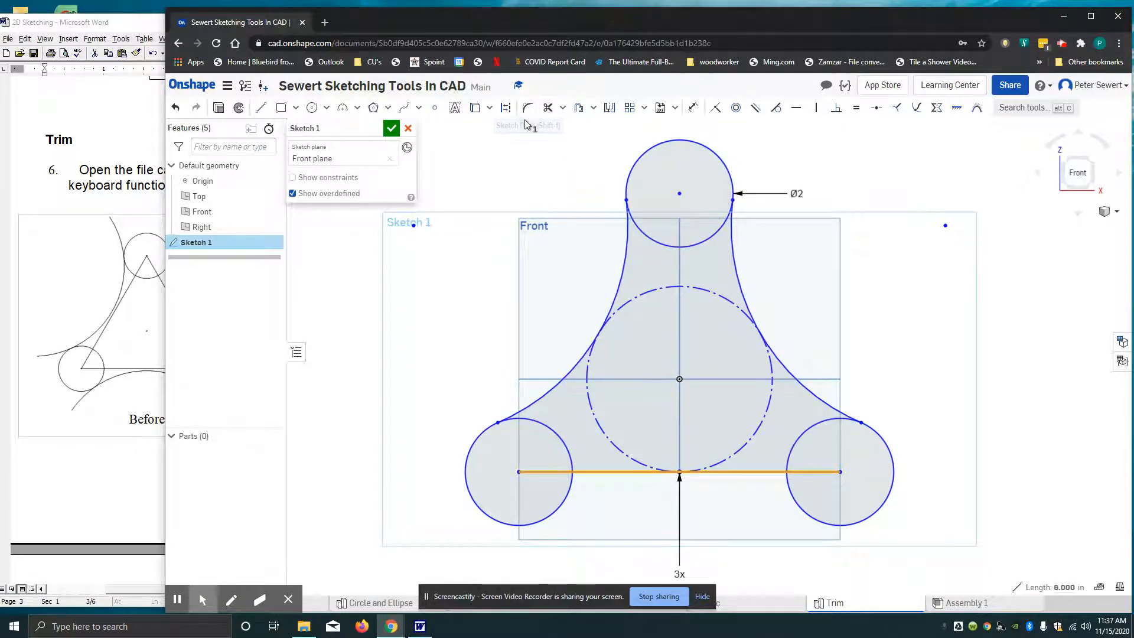
{"action": "left_click", "coordinate": [345, 108]}
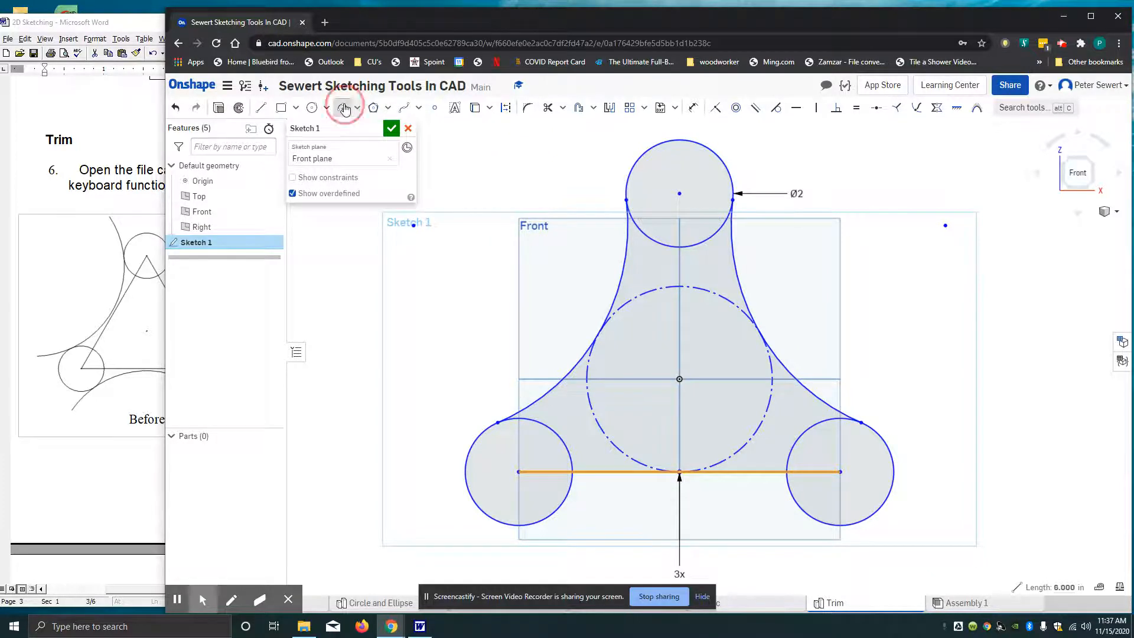
{"action": "left_click", "coordinate": [562, 503]}
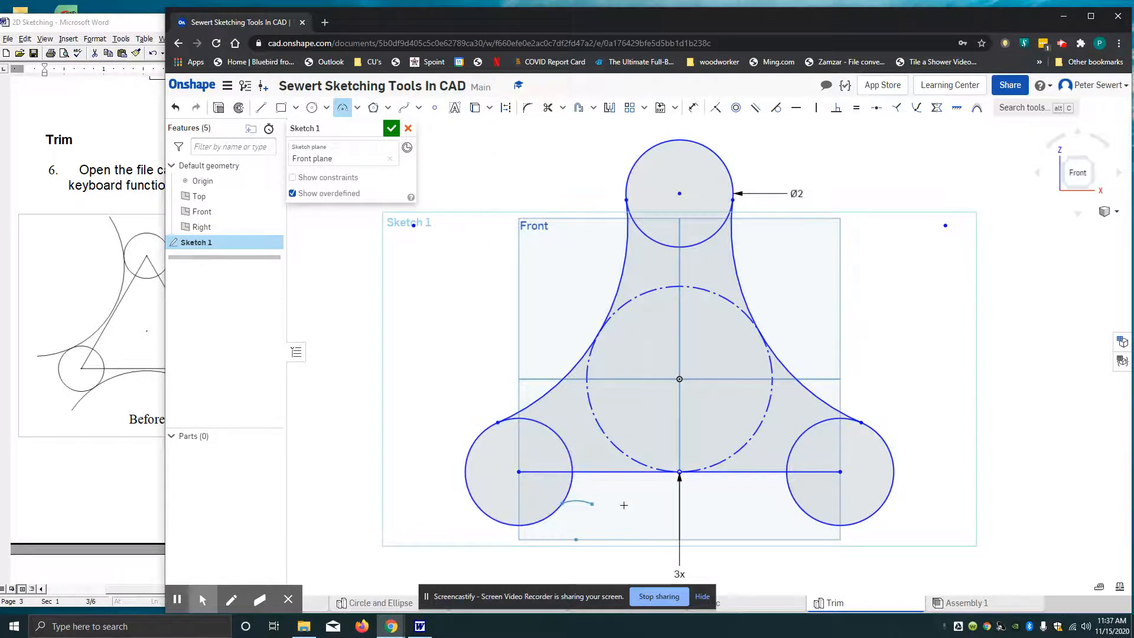
{"action": "left_click", "coordinate": [808, 514]}
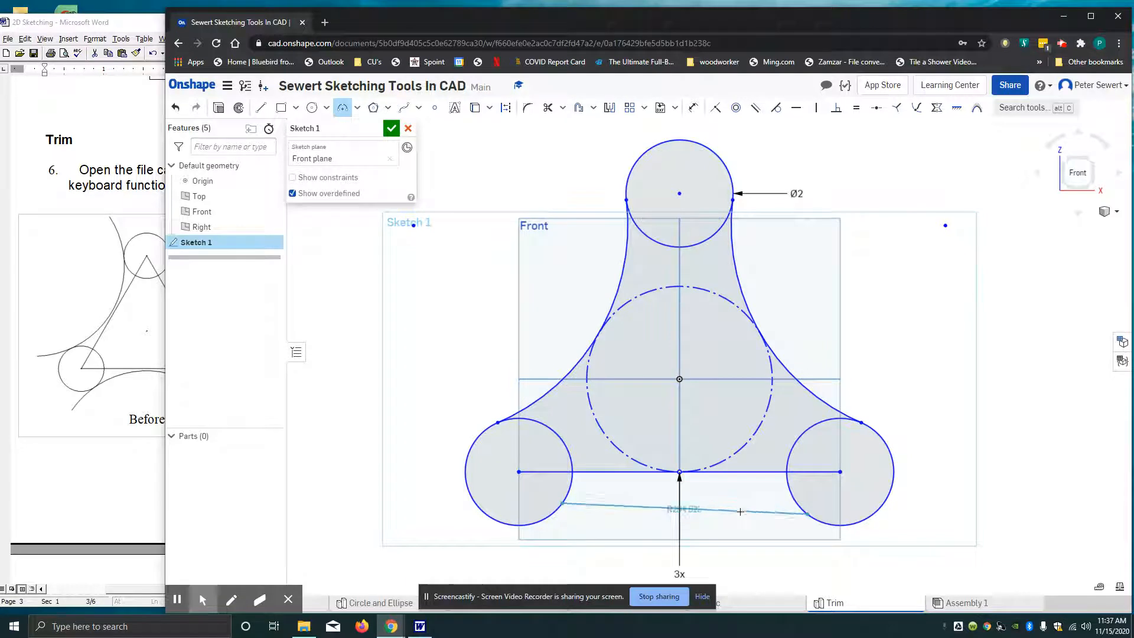
{"action": "left_click", "coordinate": [679, 478]}
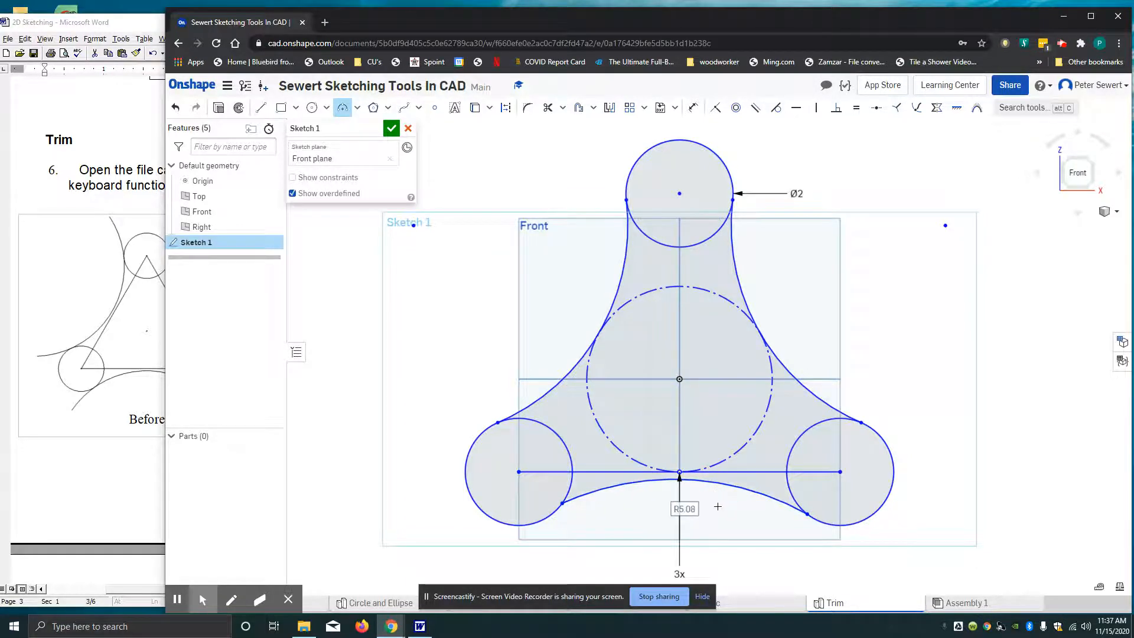
{"action": "key", "text": "Escape"}
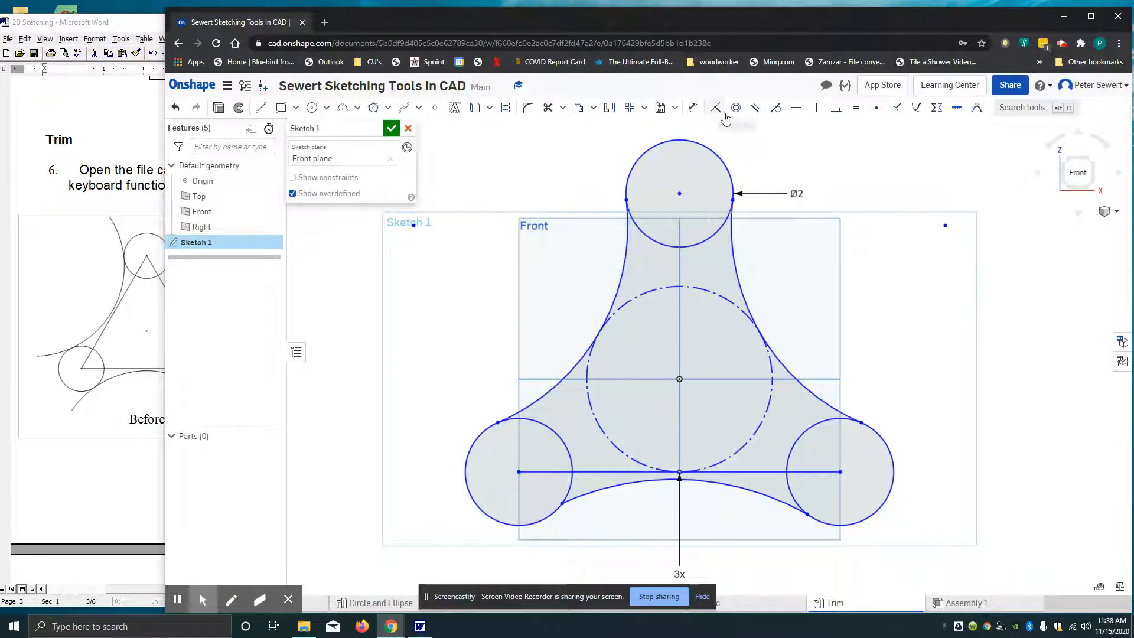
- Apply Tangent constraints between the lower arc and the lower-left circle, the triangle's base line and the lower-right circle
{"action": "left_click", "coordinate": [776, 108]}
{"action": "left_click", "coordinate": [574, 502]}
{"action": "left_click", "coordinate": [547, 520]}
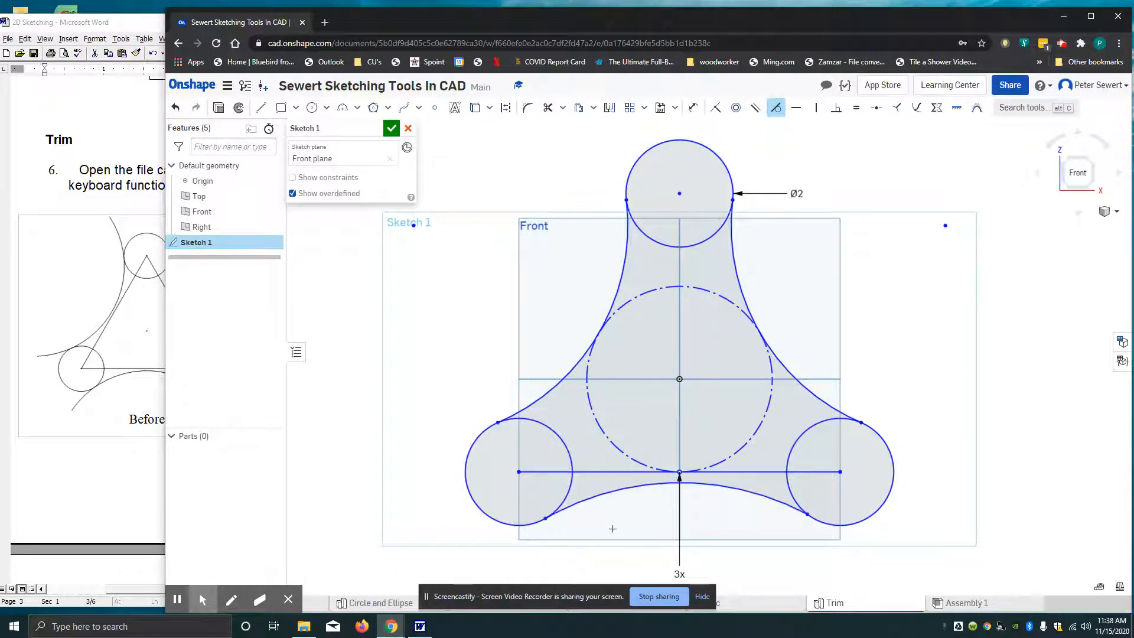
{"action": "left_click", "coordinate": [734, 487]}
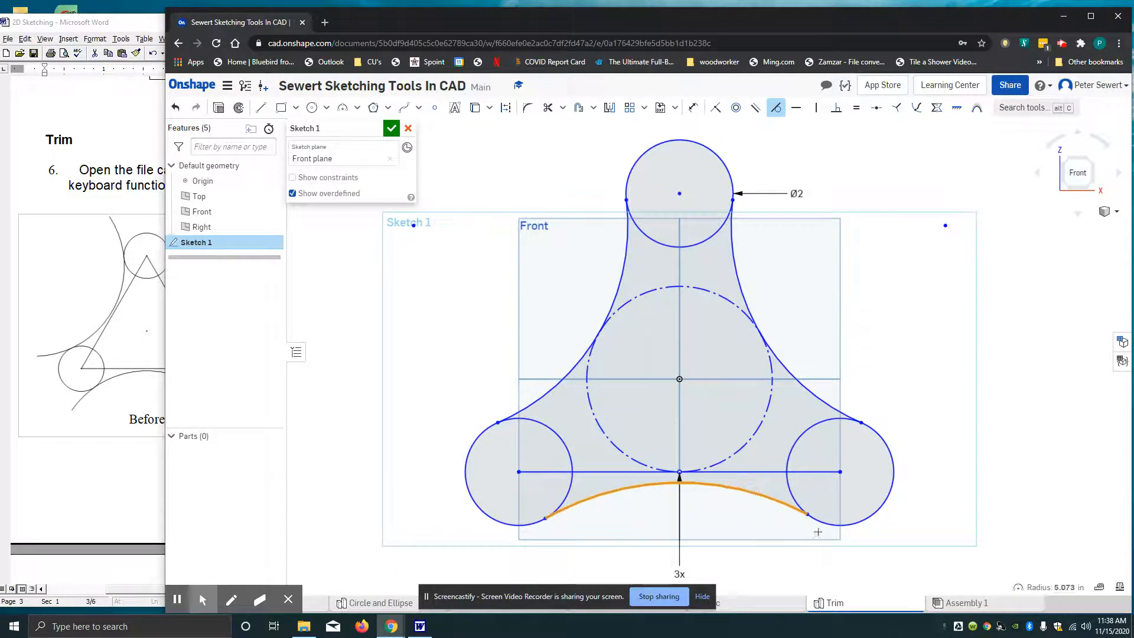
{"action": "left_click", "coordinate": [720, 488]}
{"action": "left_click", "coordinate": [737, 471]}
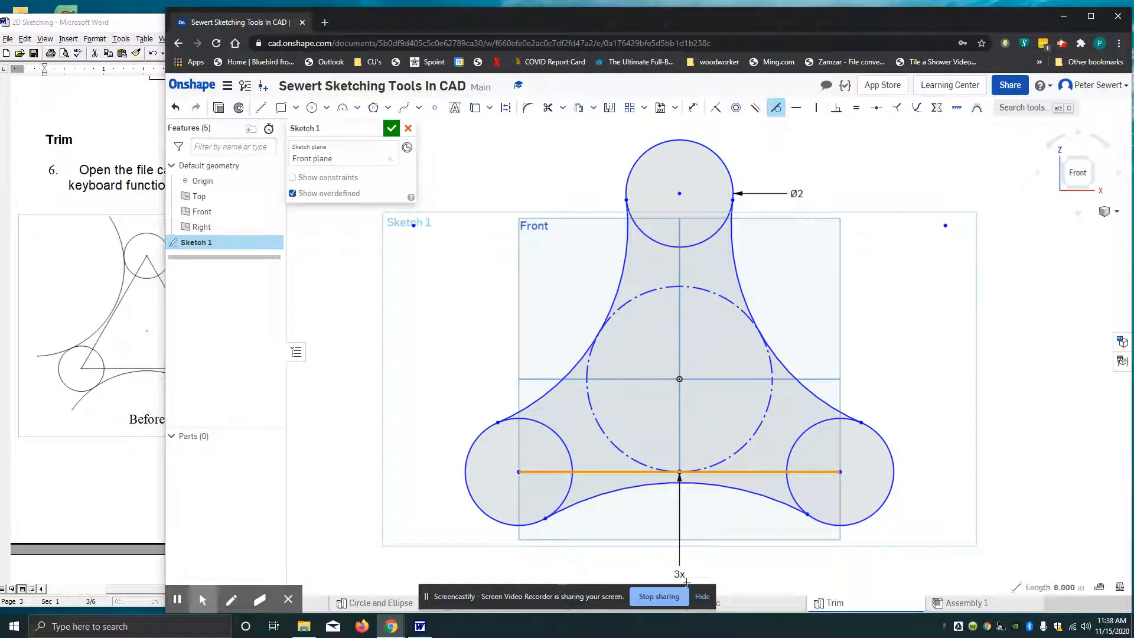
{"action": "left_click", "coordinate": [734, 489]}
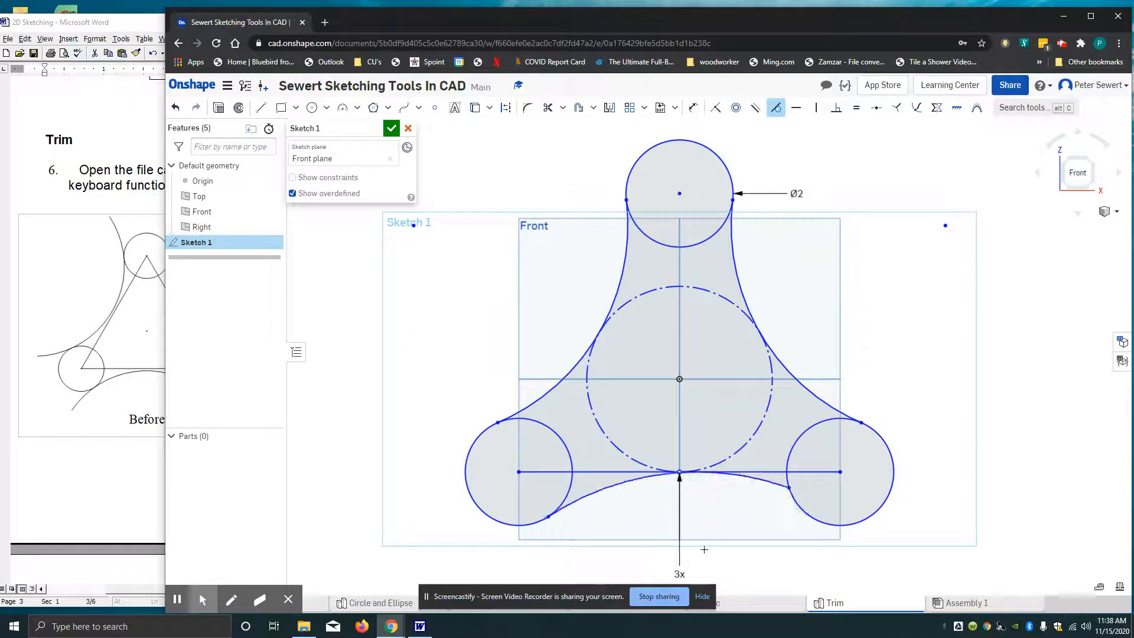
{"action": "left_click", "coordinate": [772, 483]}
{"action": "left_click", "coordinate": [803, 511]}
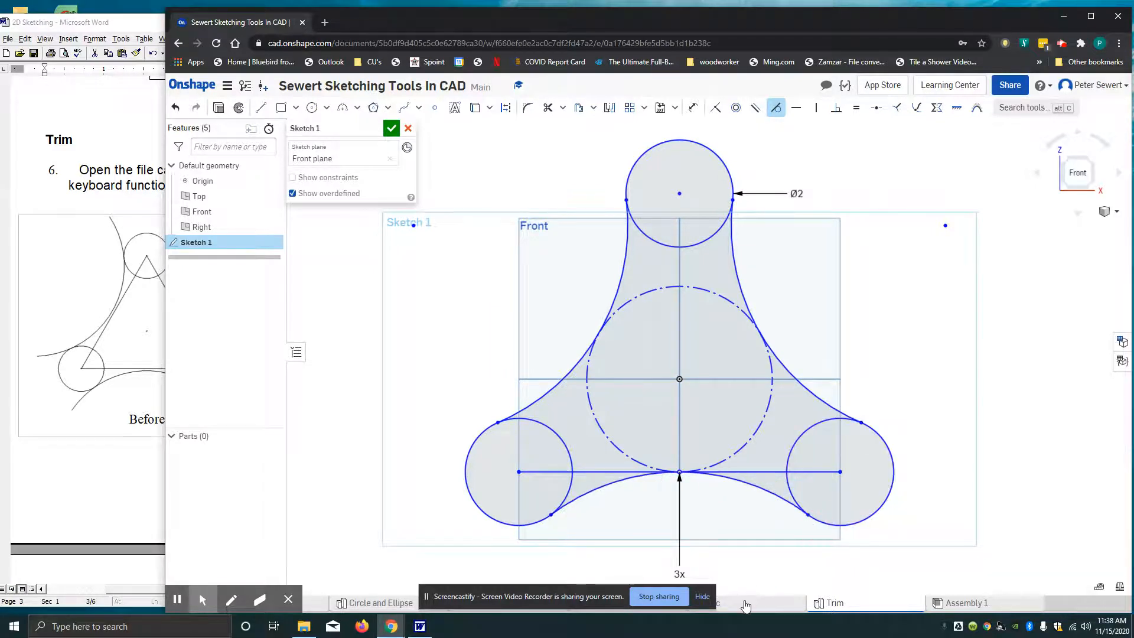
{"action": "key", "text": "Escape"}
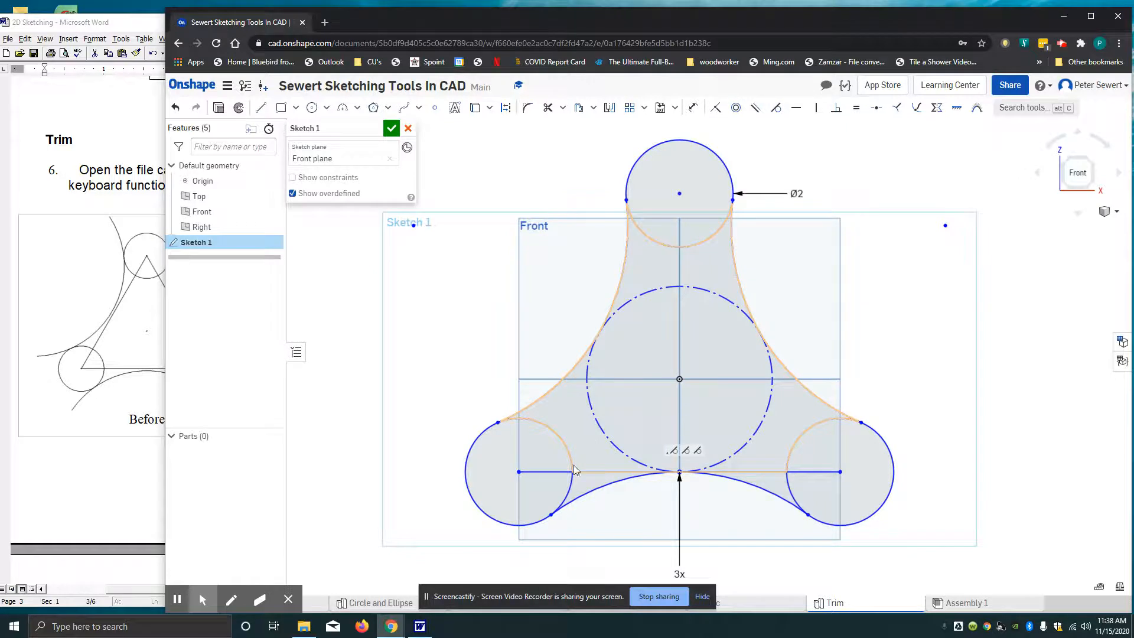
- Delete the triangle's base line and the dashed construction circle at the centre
{"action": "left_click", "coordinate": [542, 472]}
{"action": "key", "text": "Delete"}
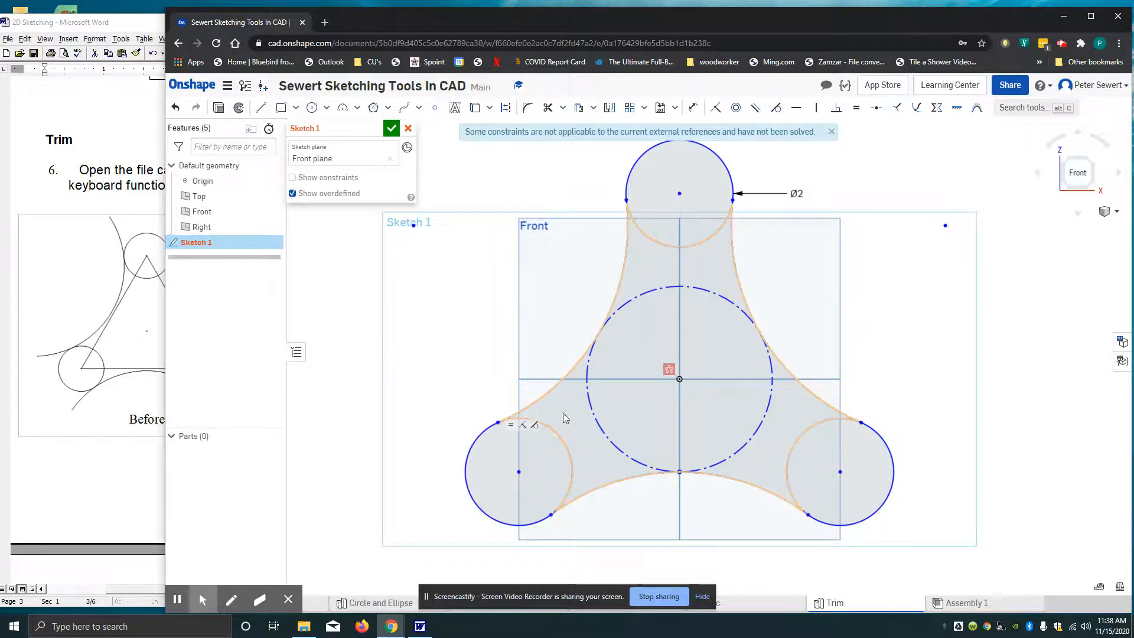
{"action": "left_click", "coordinate": [671, 288]}
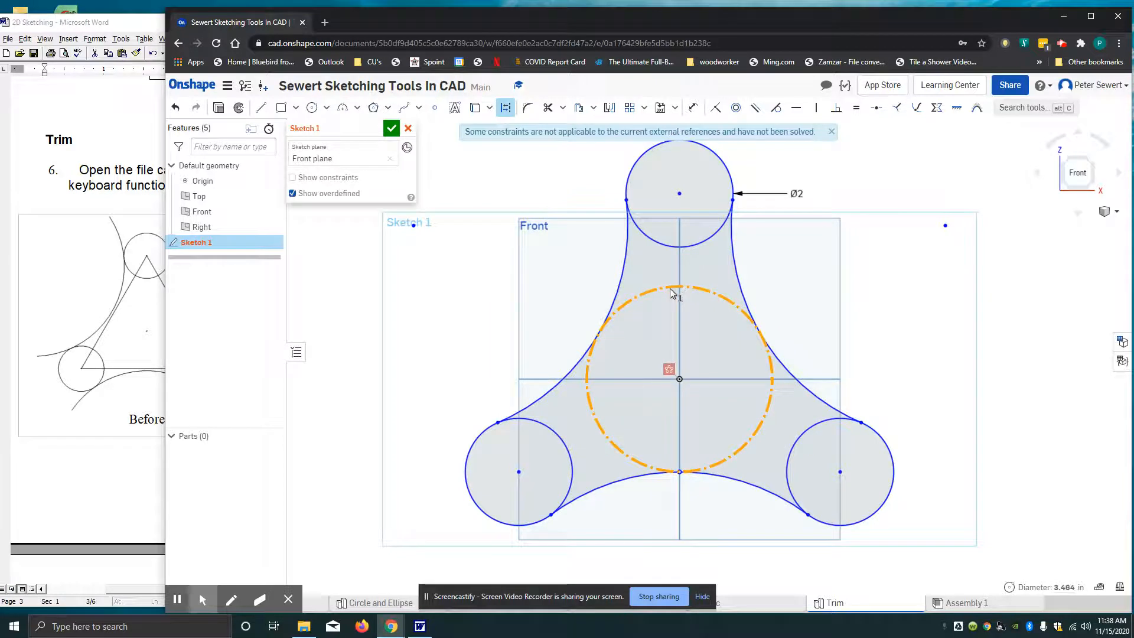
{"action": "key", "text": "Delete"}
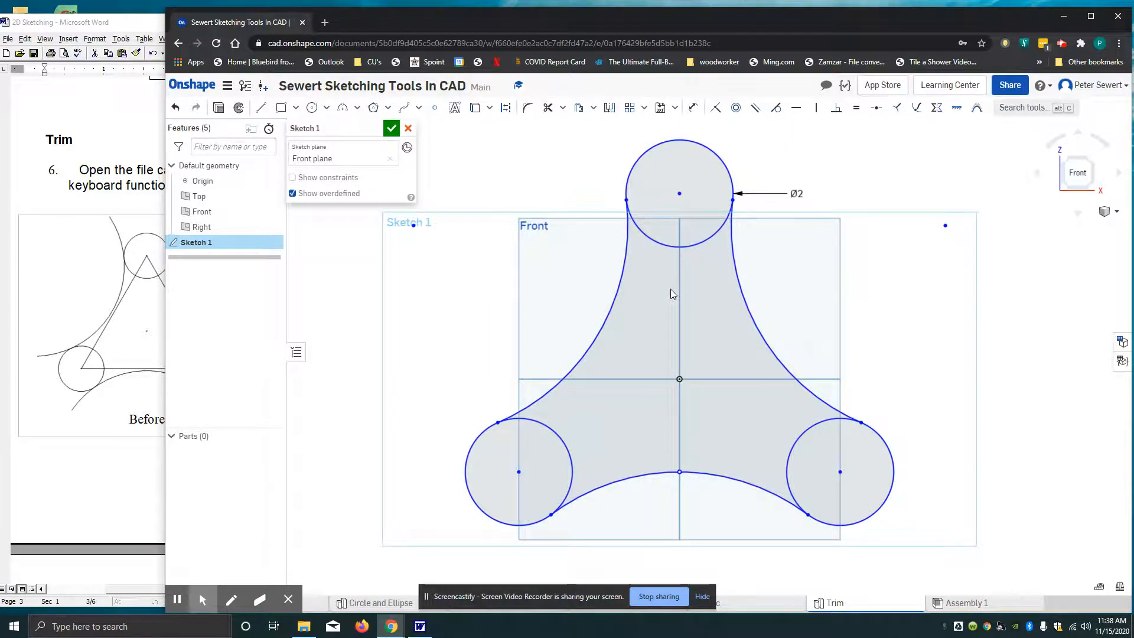
- Trim away the inner portions of the three corner circles between their tangent arcs, leaving one continuous rounded outline
{"action": "left_click", "coordinate": [547, 110]}
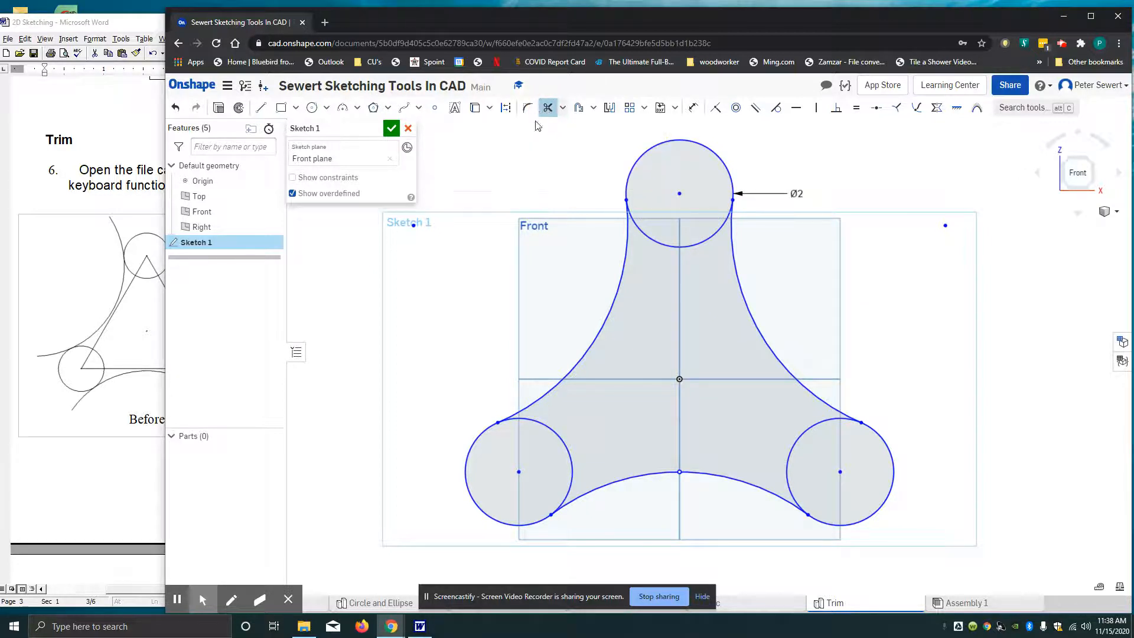
{"action": "left_click", "coordinate": [656, 243]}
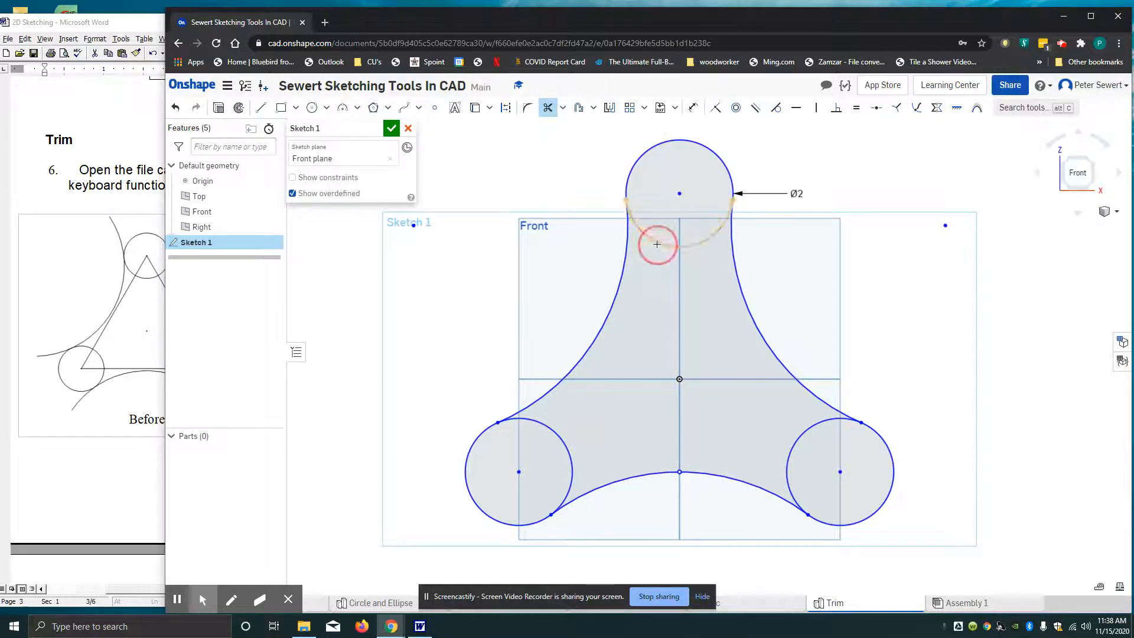
{"action": "left_click", "coordinate": [565, 444]}
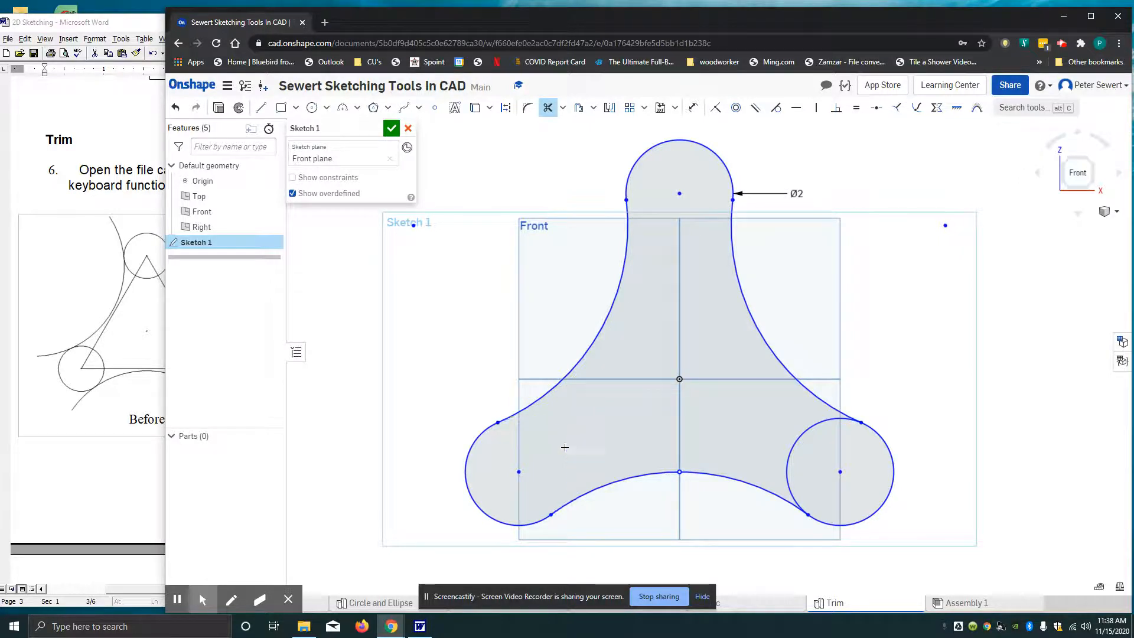
{"action": "left_click", "coordinate": [788, 474]}
- Clear the screen recorder's notice and toolbar off the document's tab bar, and create a new Part Studio
{"action": "left_click", "coordinate": [590, 603]}
{"action": "left_click_drag", "start_coordinate": [591, 603], "coordinate": [488, 355]}
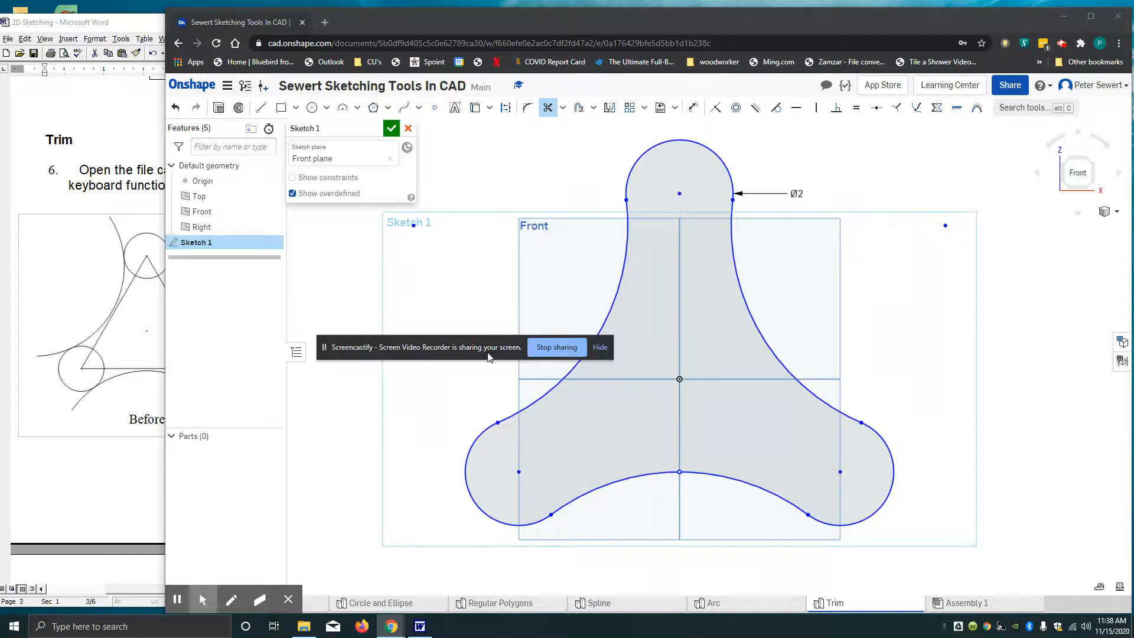
{"action": "left_click", "coordinate": [289, 599]}
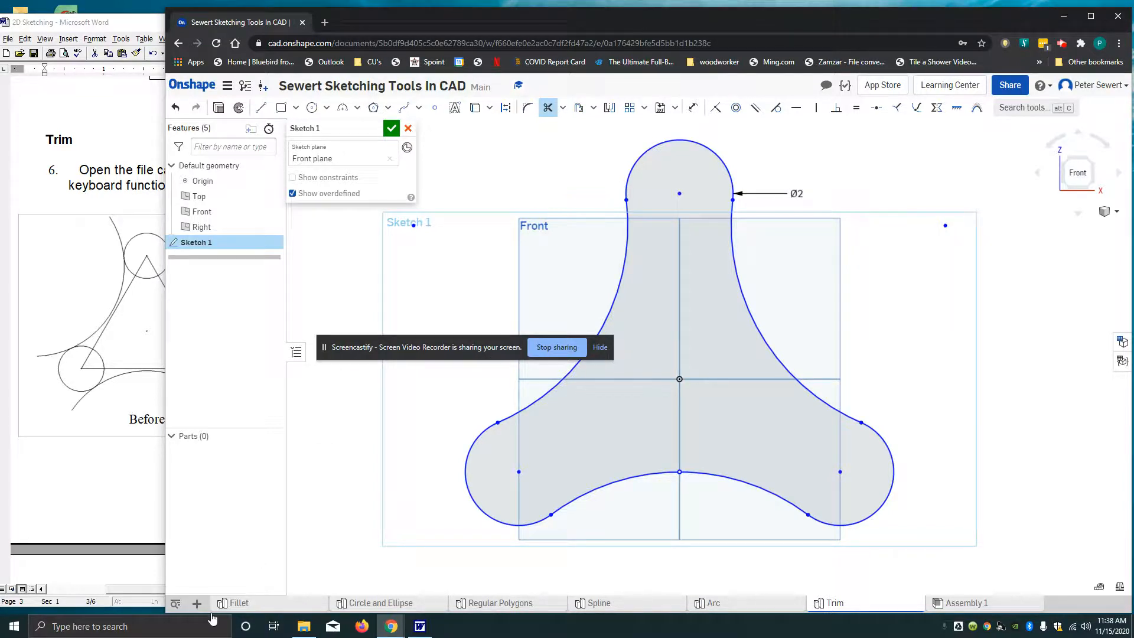
{"action": "left_click", "coordinate": [197, 603]}
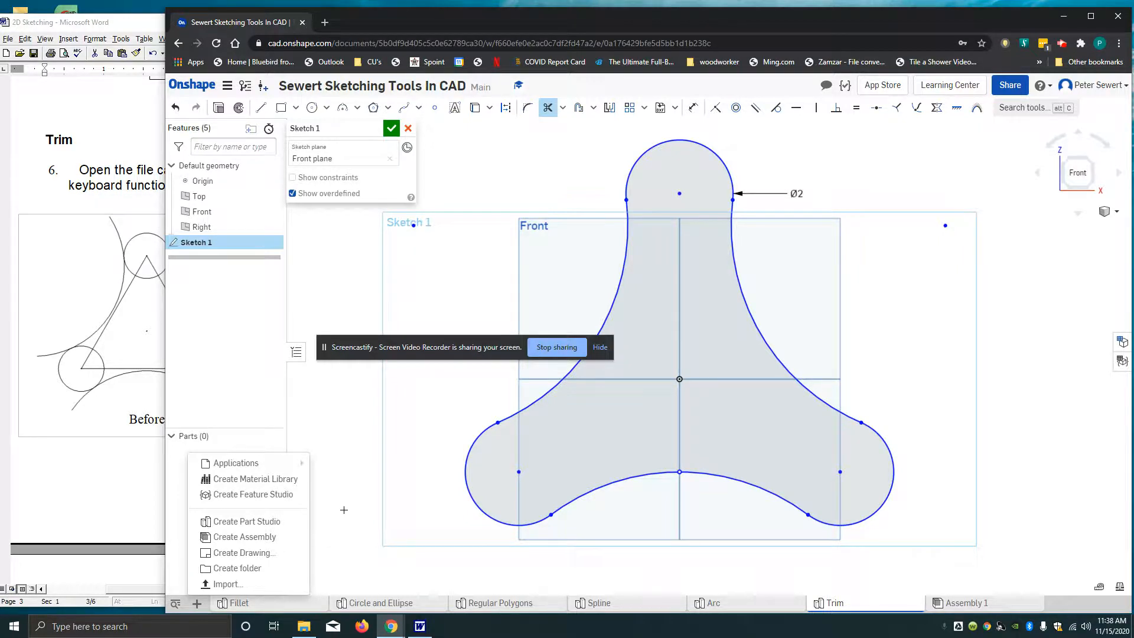
{"action": "left_click", "coordinate": [241, 526]}
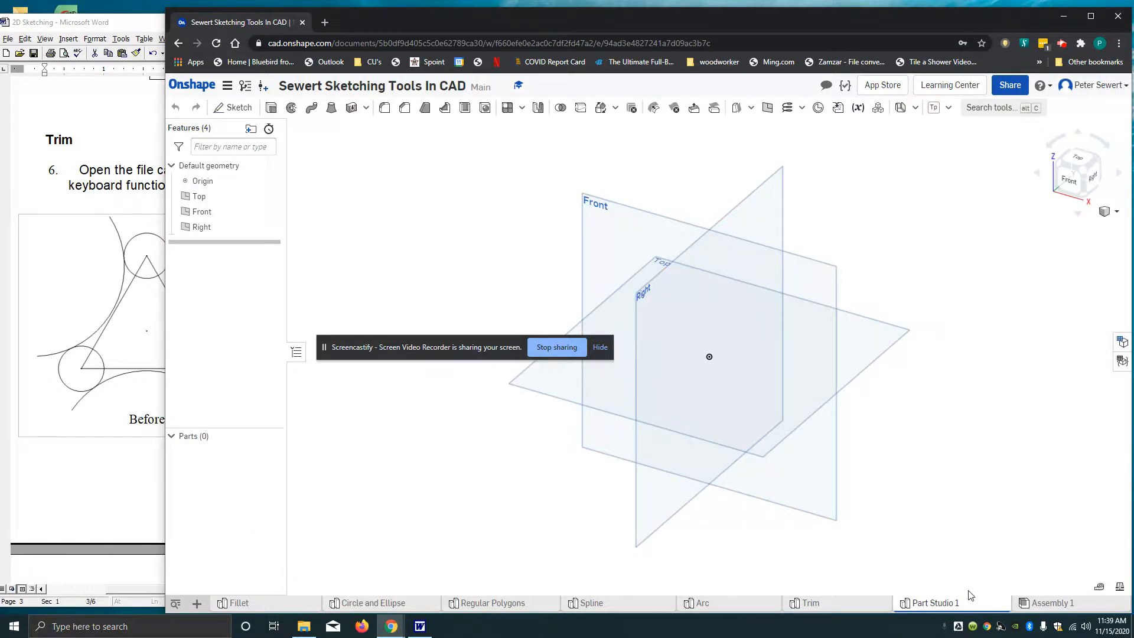
- Rename the new Part Studio as Extend
{"action": "mouse_move", "coordinate": [958, 609]}
{"action": "right_click", "coordinate": [957, 608]}
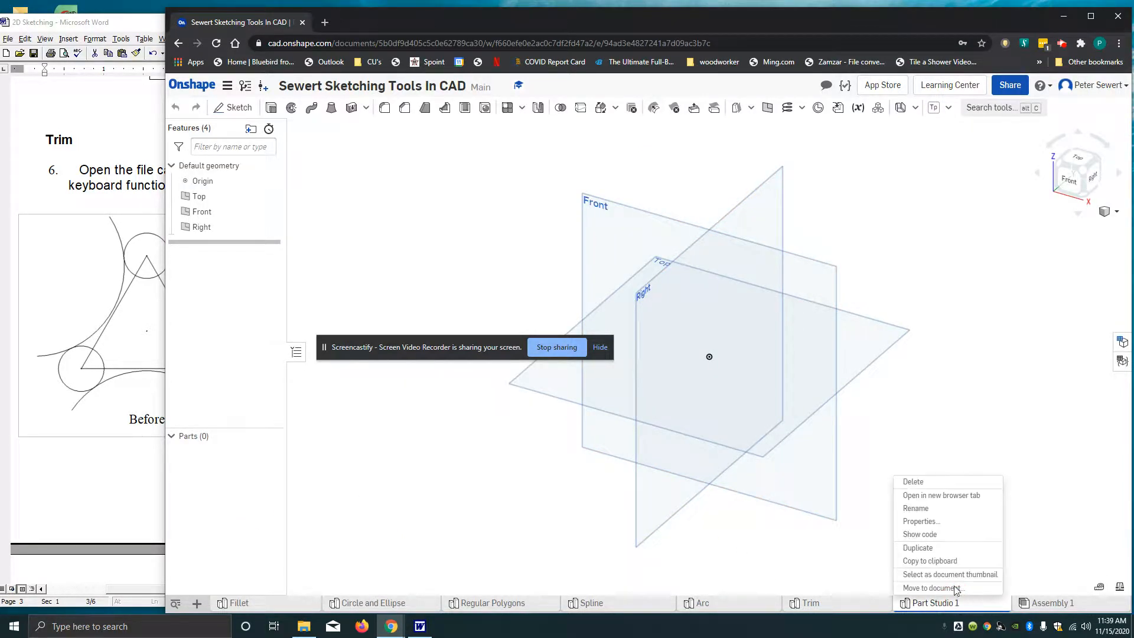
{"action": "left_click", "coordinate": [941, 509]}
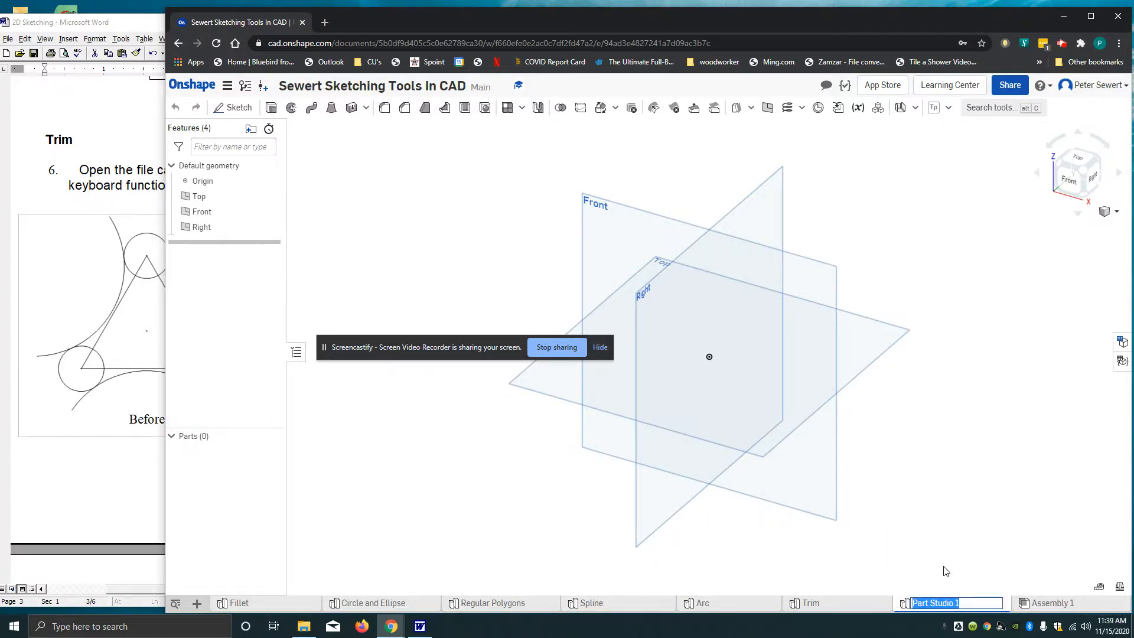
{"action": "type", "text": "Extend"}
{"action": "key", "text": "Return"}
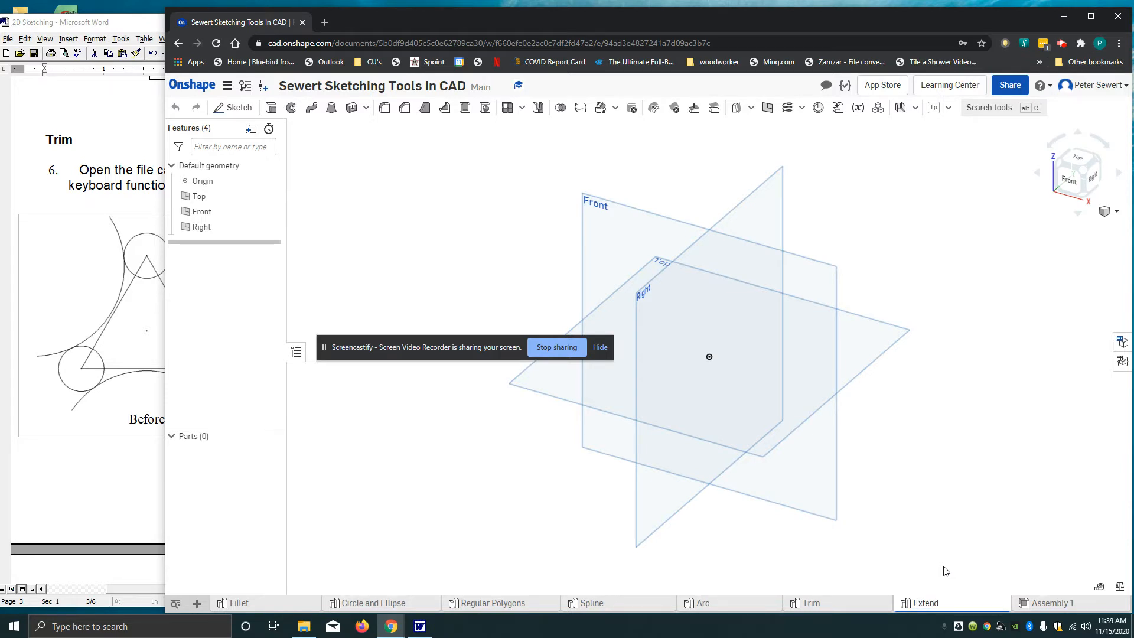